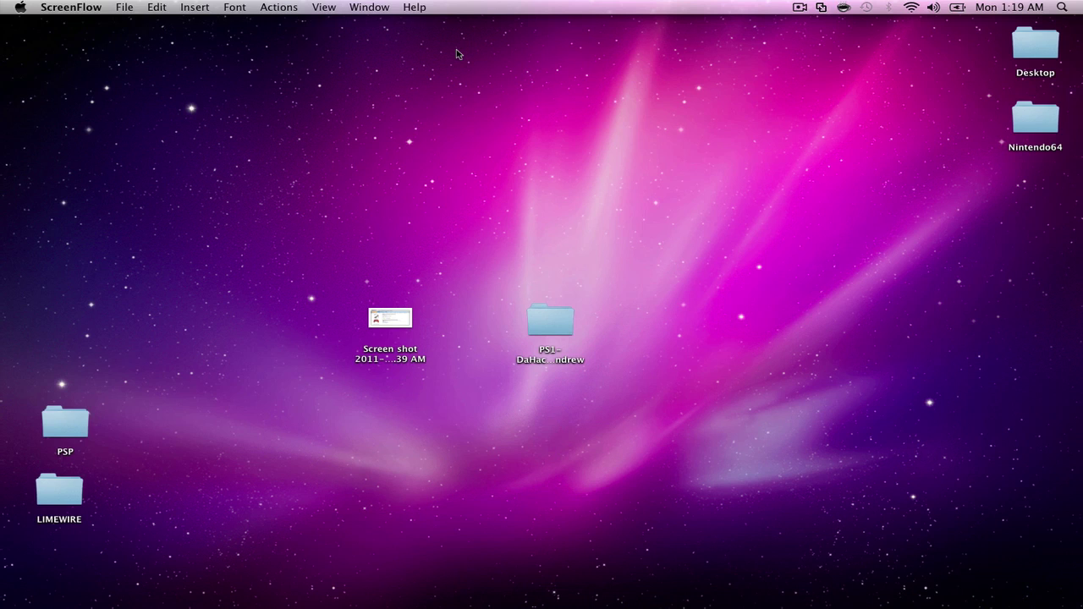
Open the PS1 folder on the desktop and view the contents of its EMULATOR WITH FILES folder.
key("XF86AudioRaiseVolume")
double_click(541, 317)
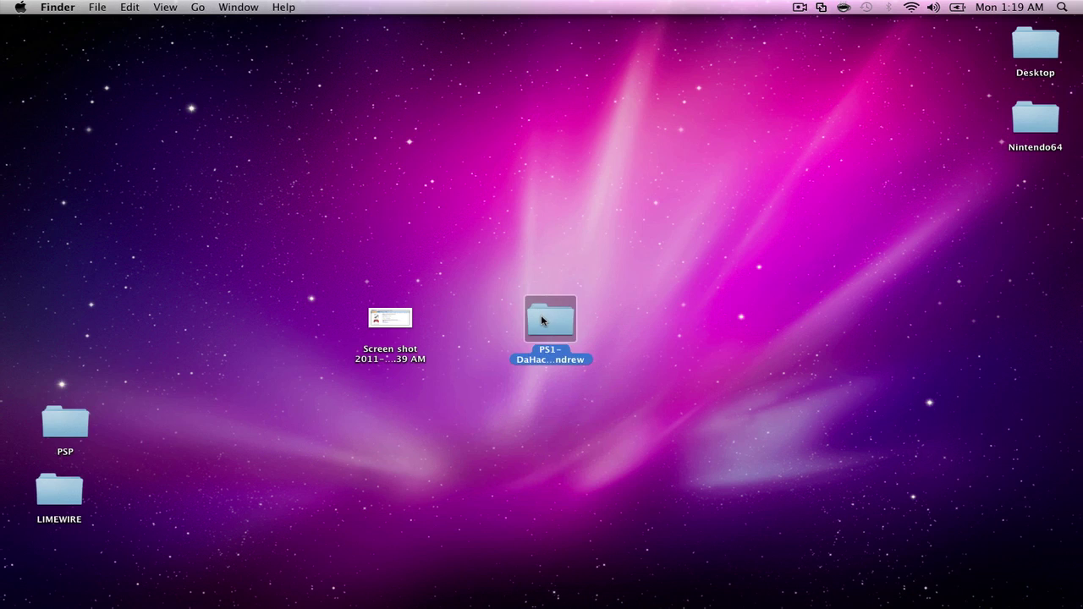
double_click(455, 172)
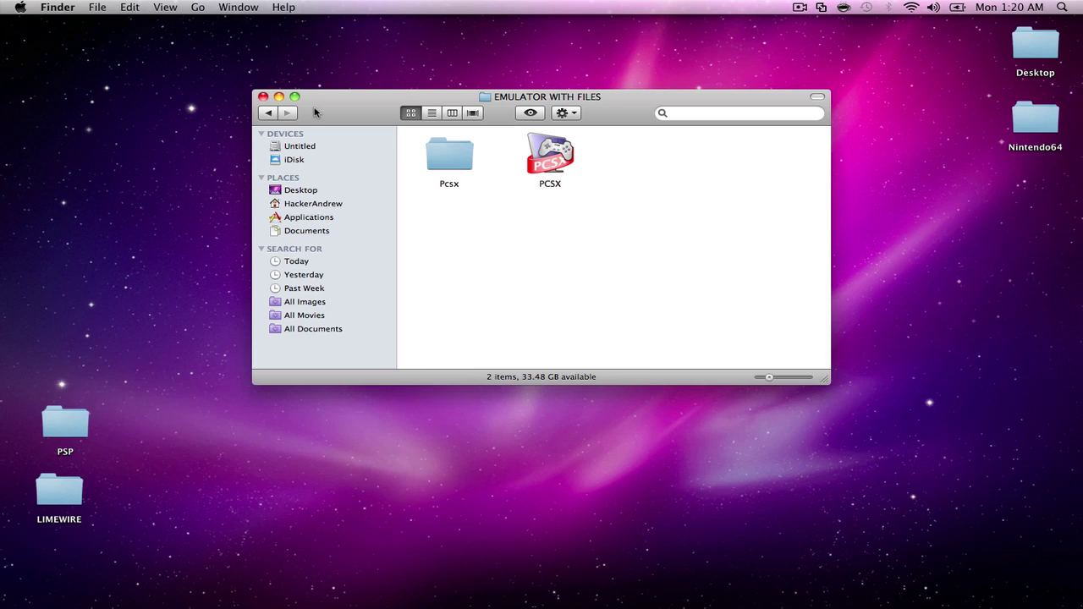
left_click(263, 97)
left_click(618, 285)
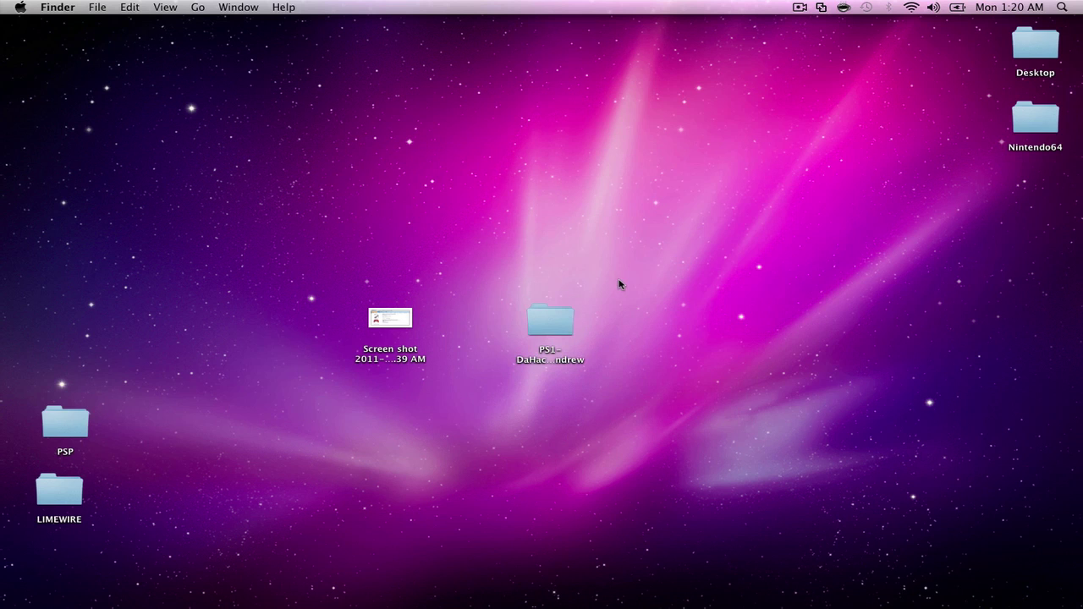
Extract the archive Metal Slug X [U] [SLUS-01212].rar inside the Metal Slug X PS1 folder.
double_click(566, 321)
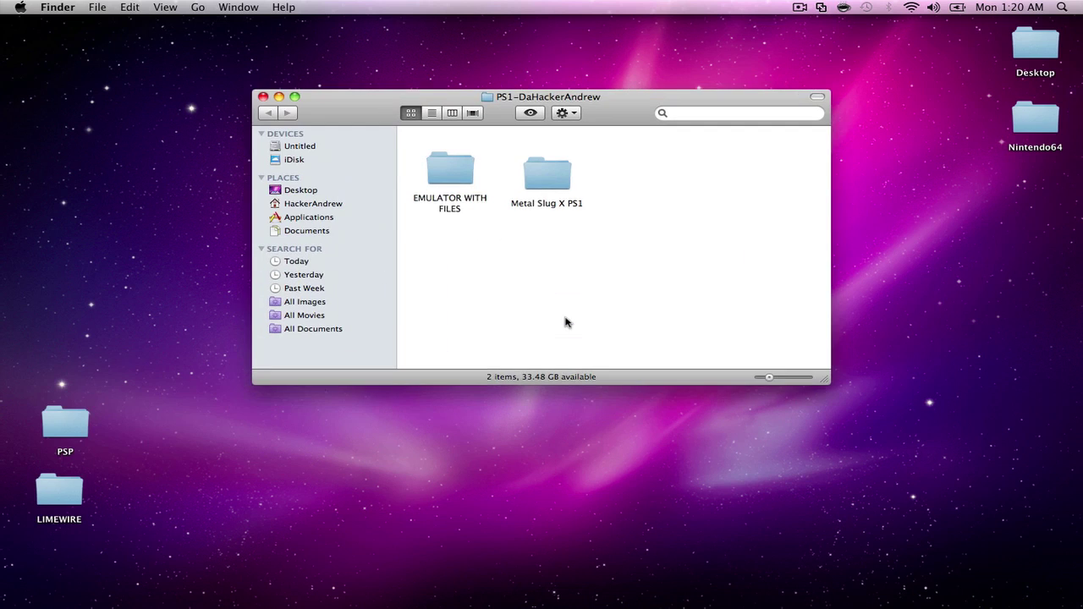
left_click(539, 171)
double_click(539, 172)
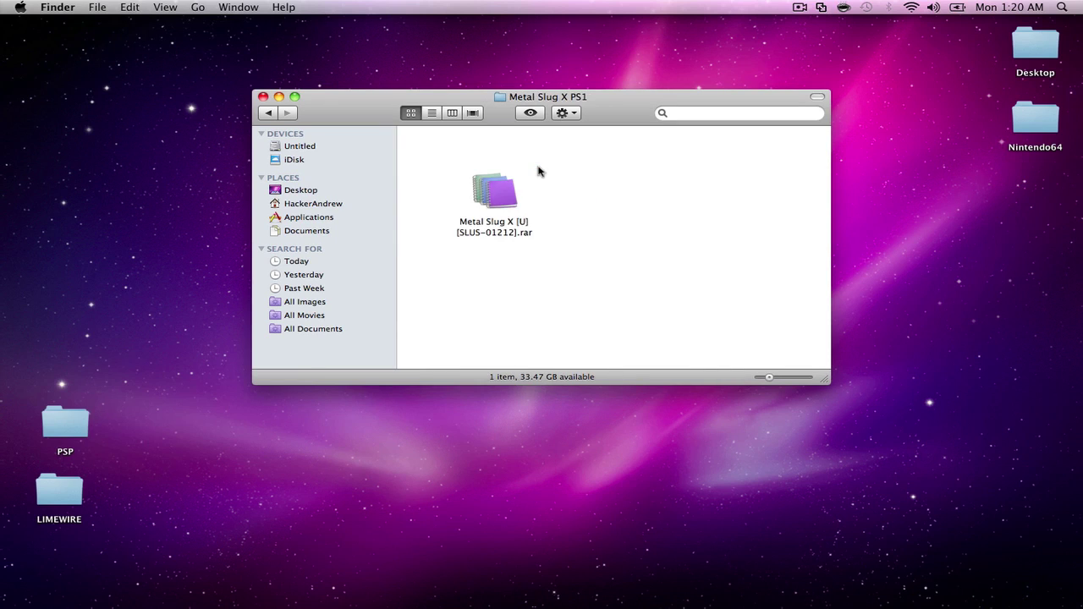
double_click(501, 202)
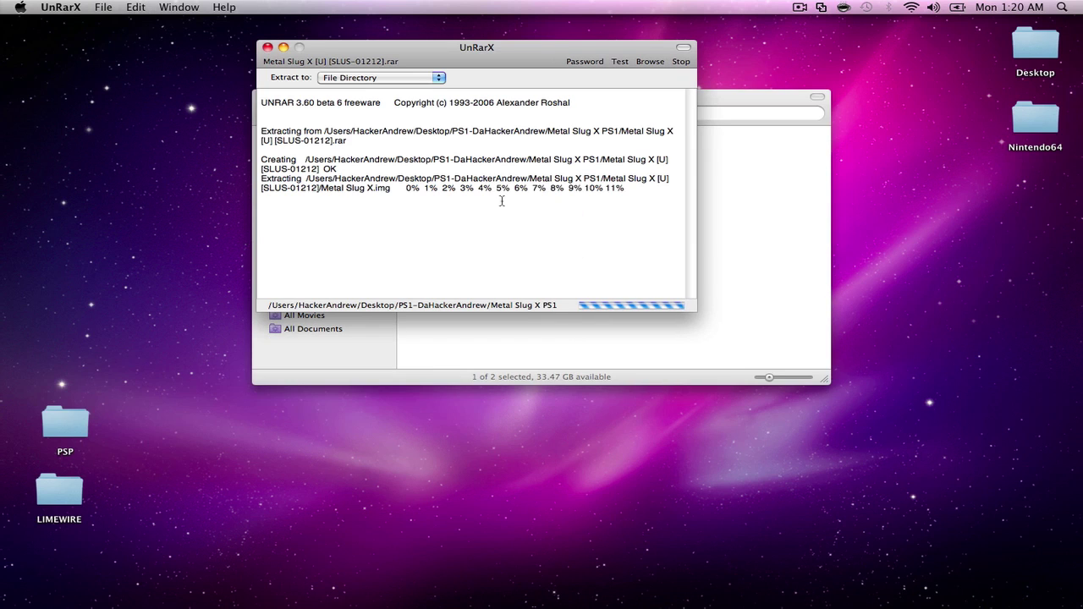
left_click_drag(520, 54, 855, 83)
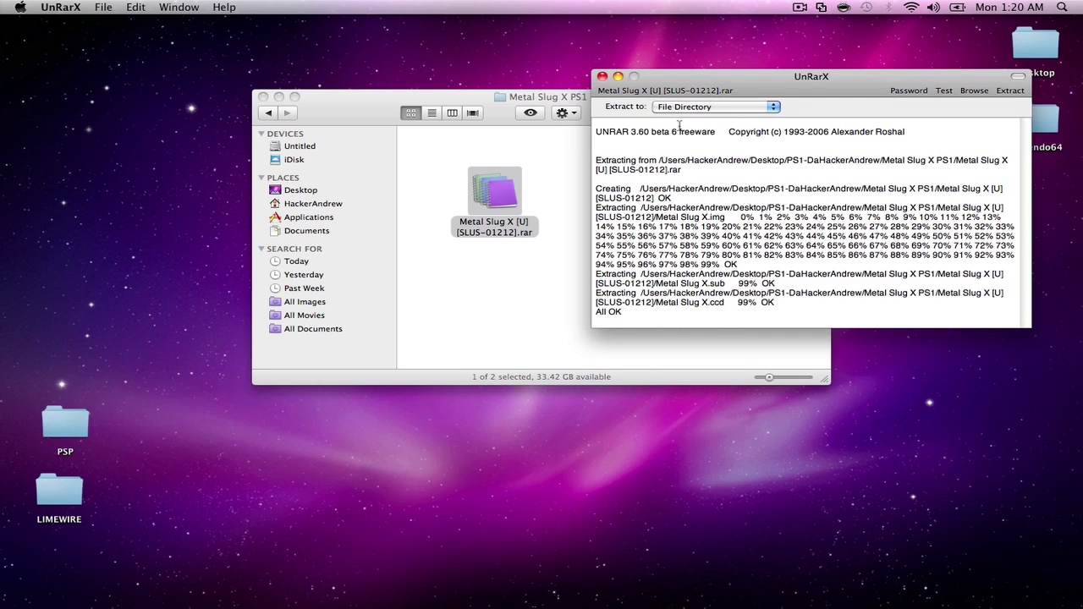
left_click(602, 77)
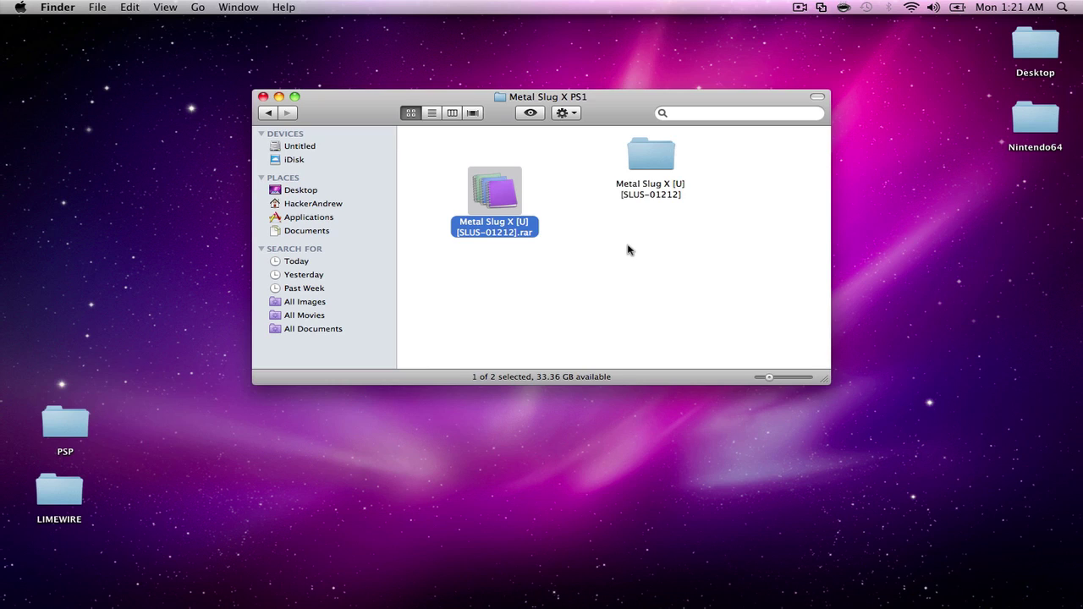
Place the extracted Metal Slug X folder below its archive and check the game files inside it.
left_click(652, 258)
left_click(652, 165)
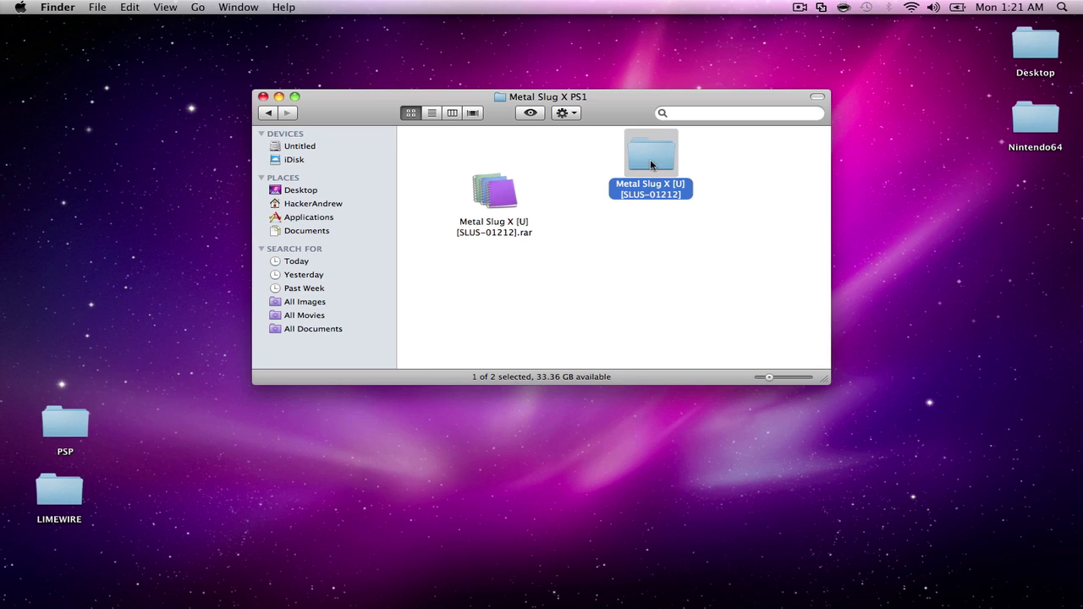
left_click_drag(651, 165, 488, 270)
double_click(488, 271)
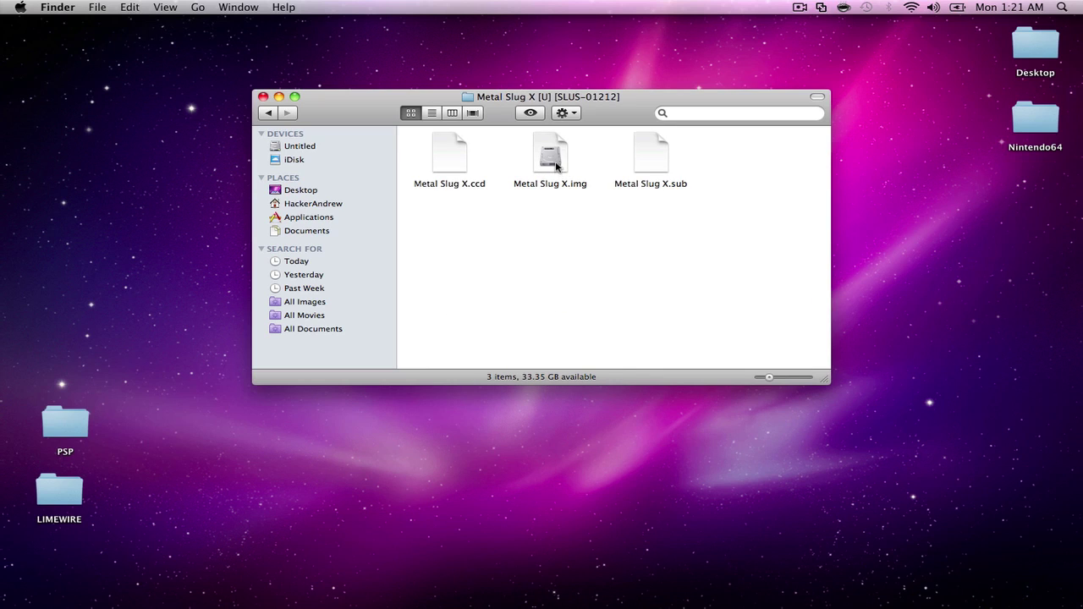
left_click(267, 113)
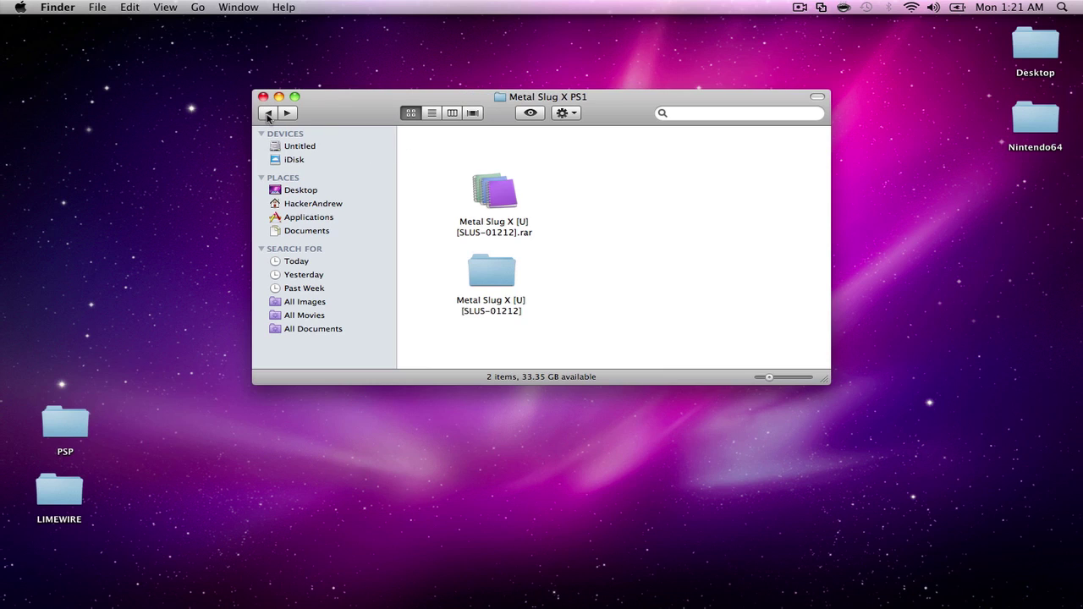
left_click(267, 115)
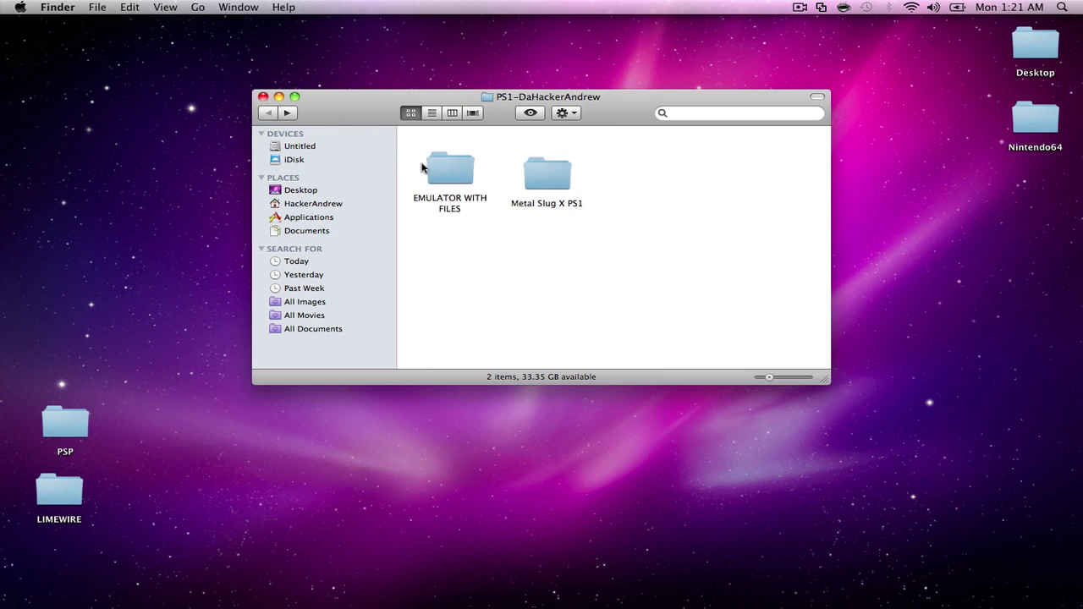
Open the EMULATOR WITH FILES folder, locate its Pcsx folder and reposition the window on the desktop.
double_click(446, 173)
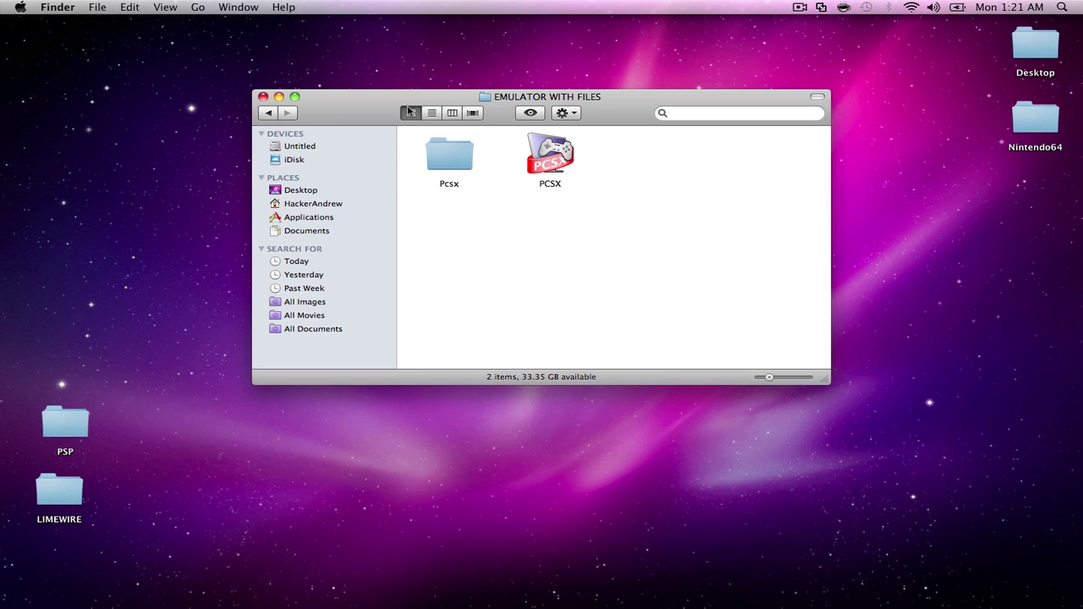
left_click_drag(391, 105, 429, 103)
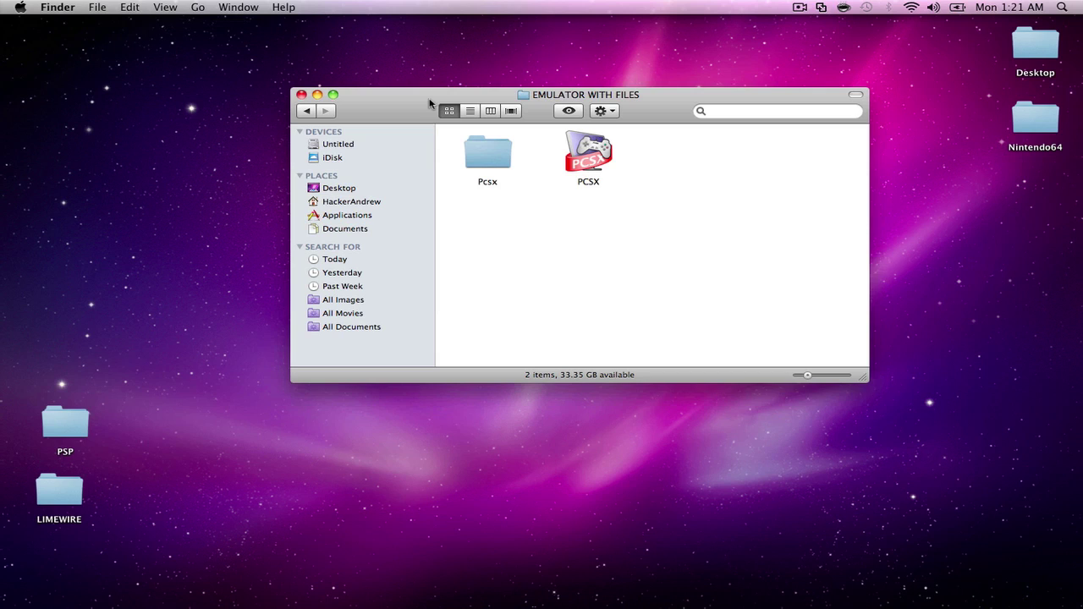
left_click(480, 162)
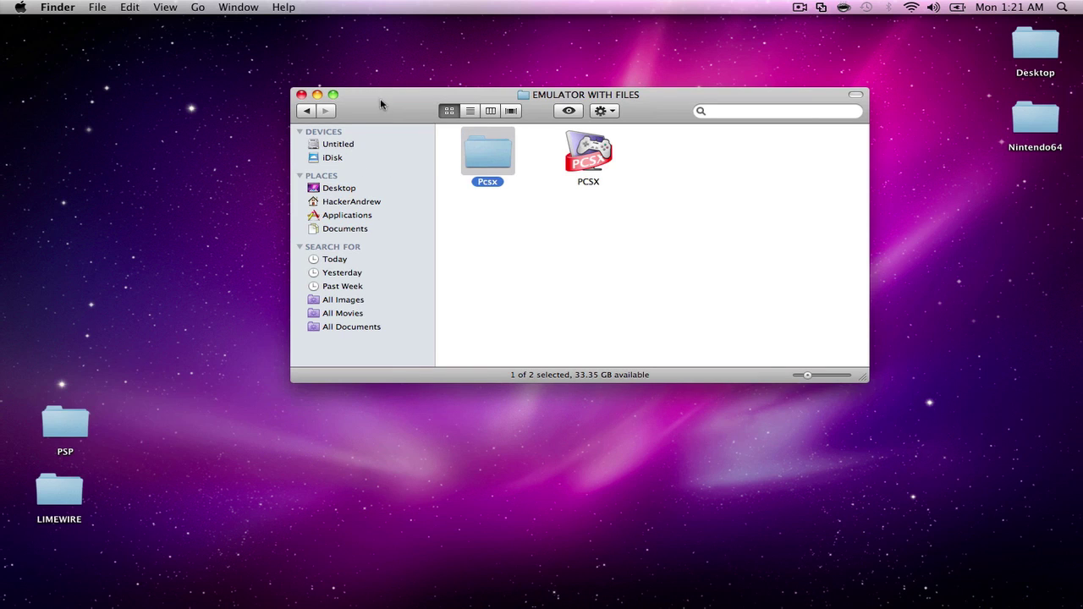
left_click_drag(380, 98, 350, 131)
left_click(487, 246)
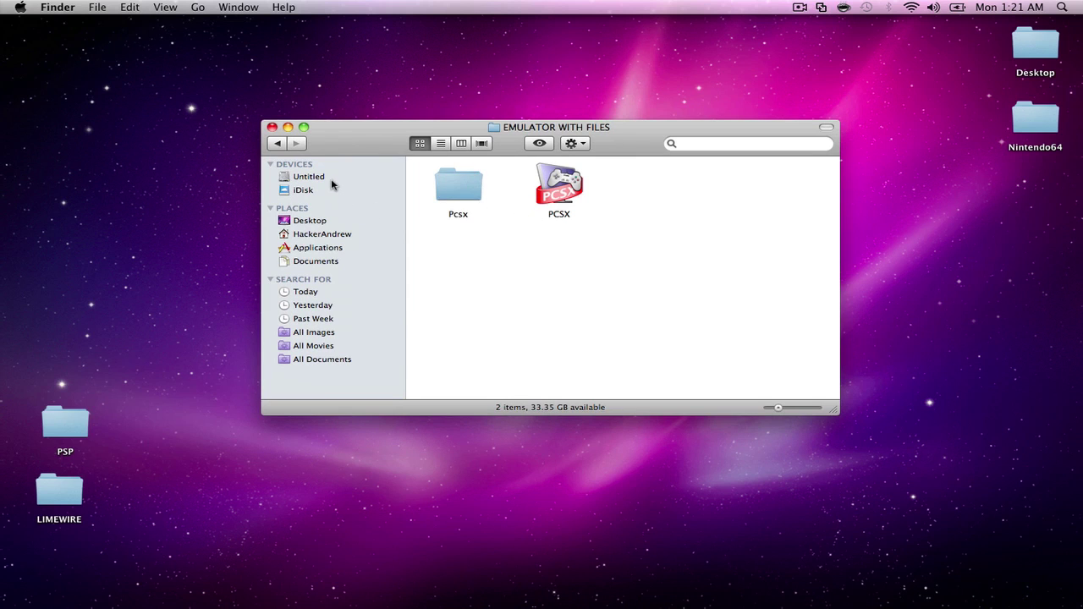
left_click_drag(327, 128, 298, 137)
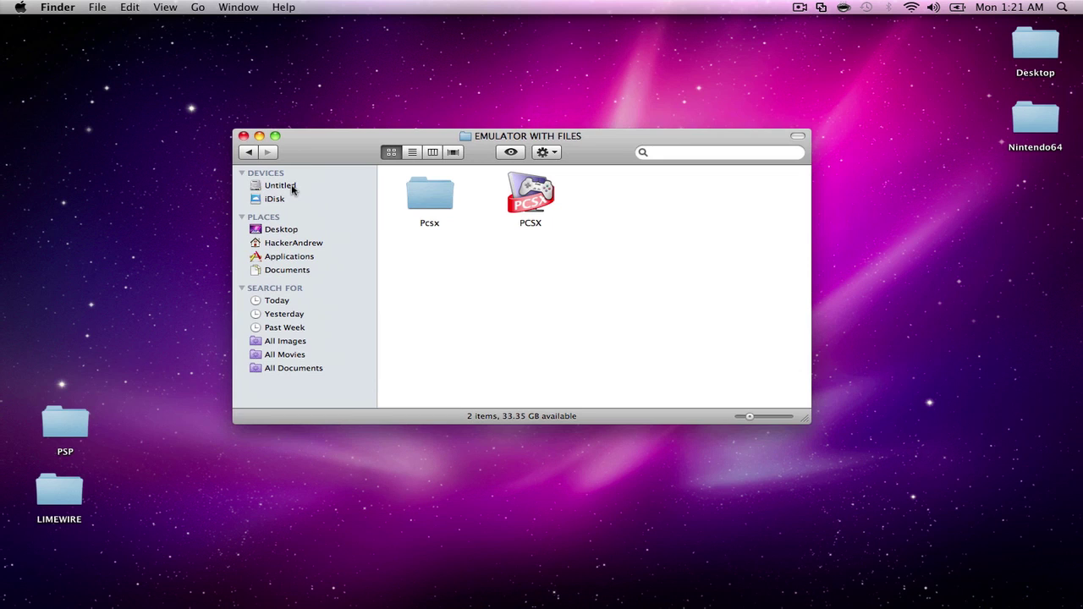
Browse to Application Support in the Library of the Untitled drive and look through its folders.
left_click(290, 188)
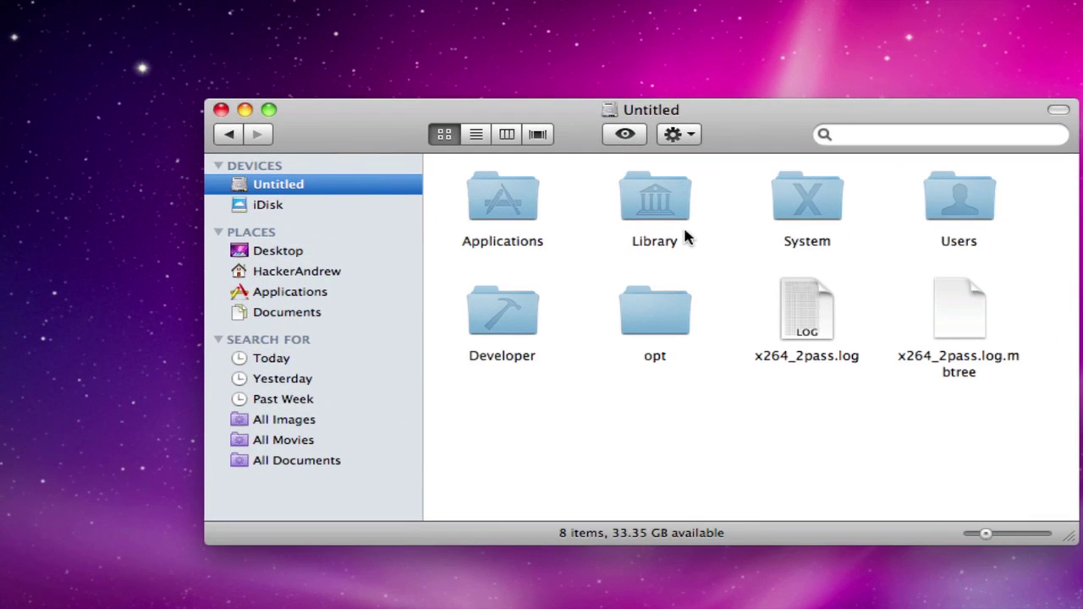
double_click(677, 216)
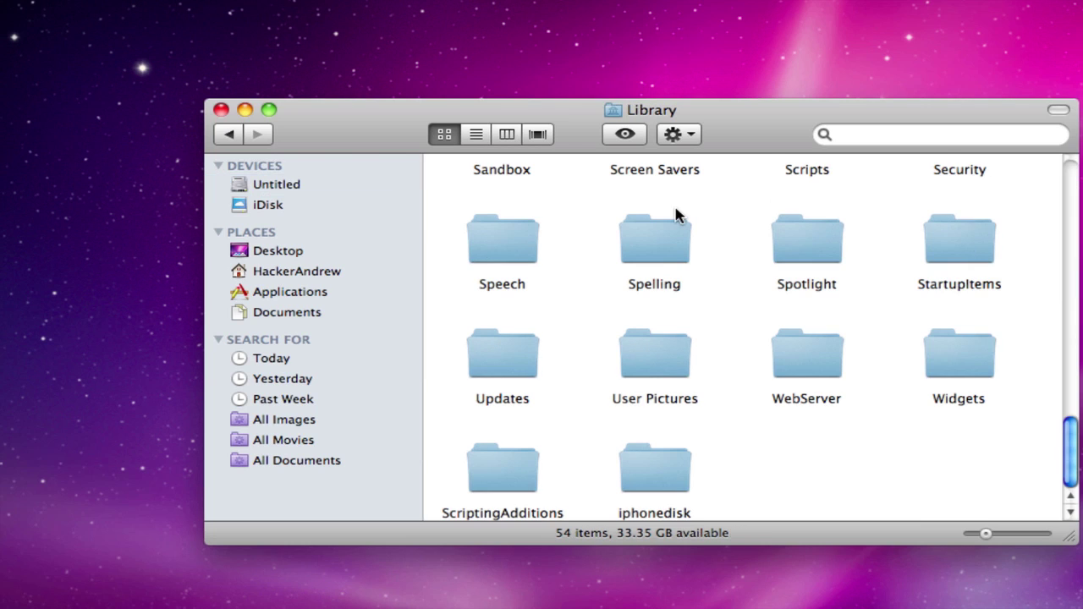
scroll(514, 232, "up", 15)
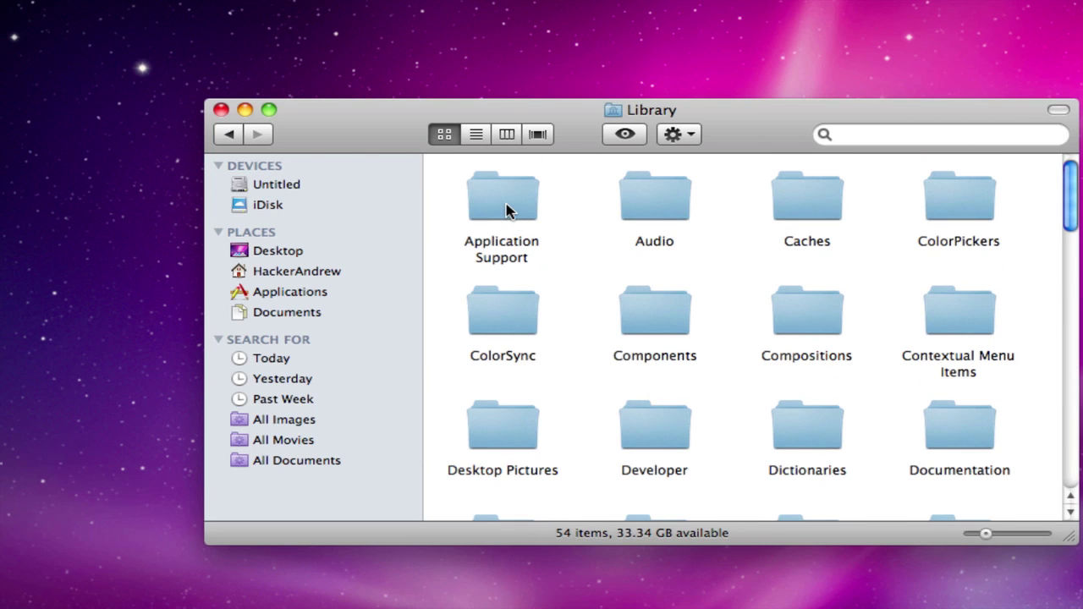
double_click(504, 203)
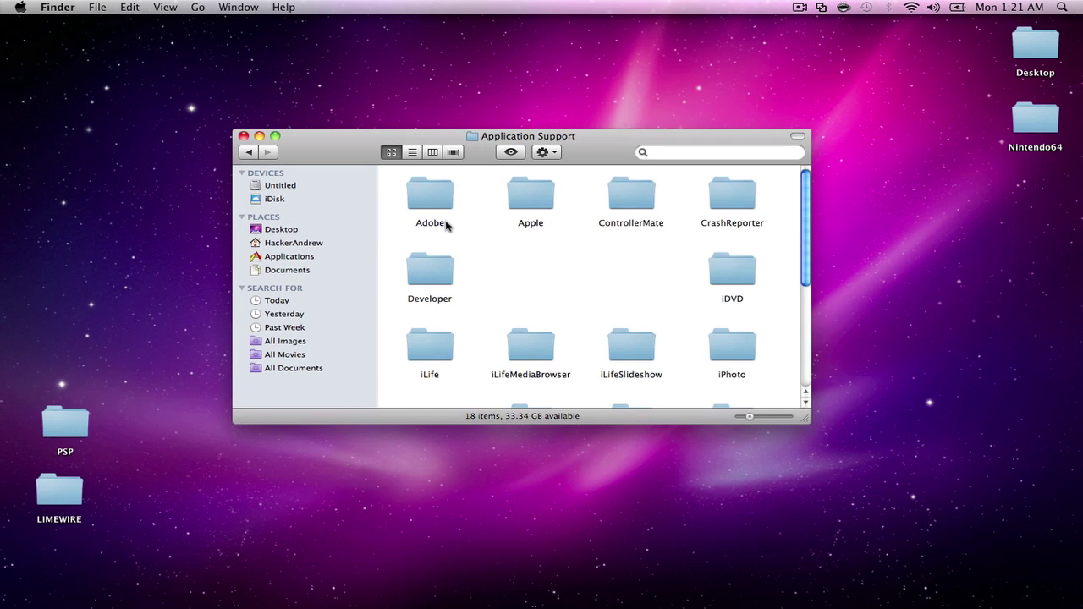
scroll(458, 246, "down", 5)
scroll(458, 246, "up", 5)
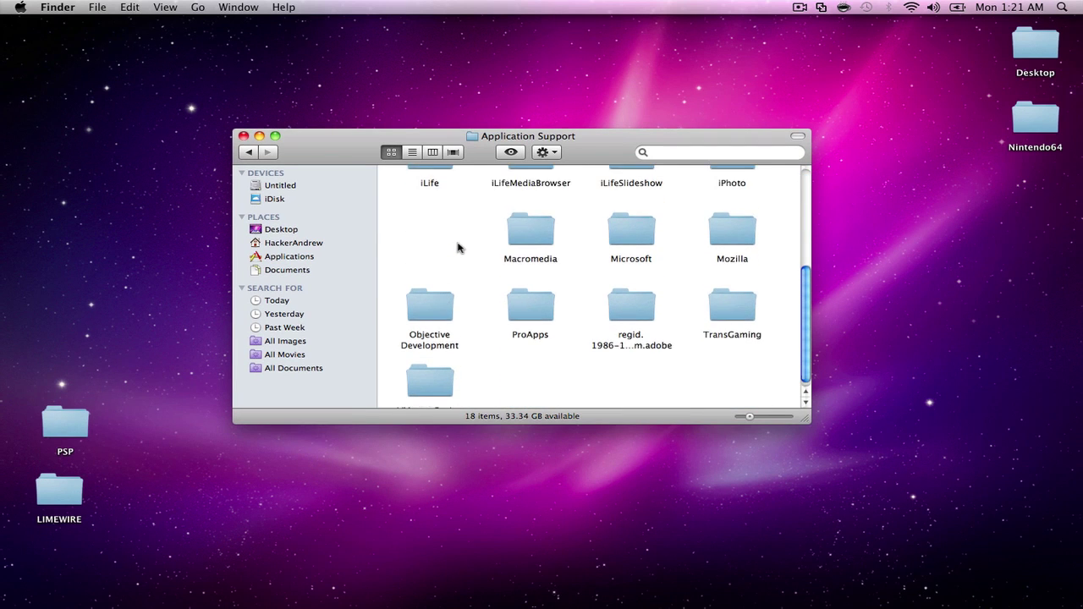
scroll(458, 246, "down", 5)
scroll(457, 246, "up", 5)
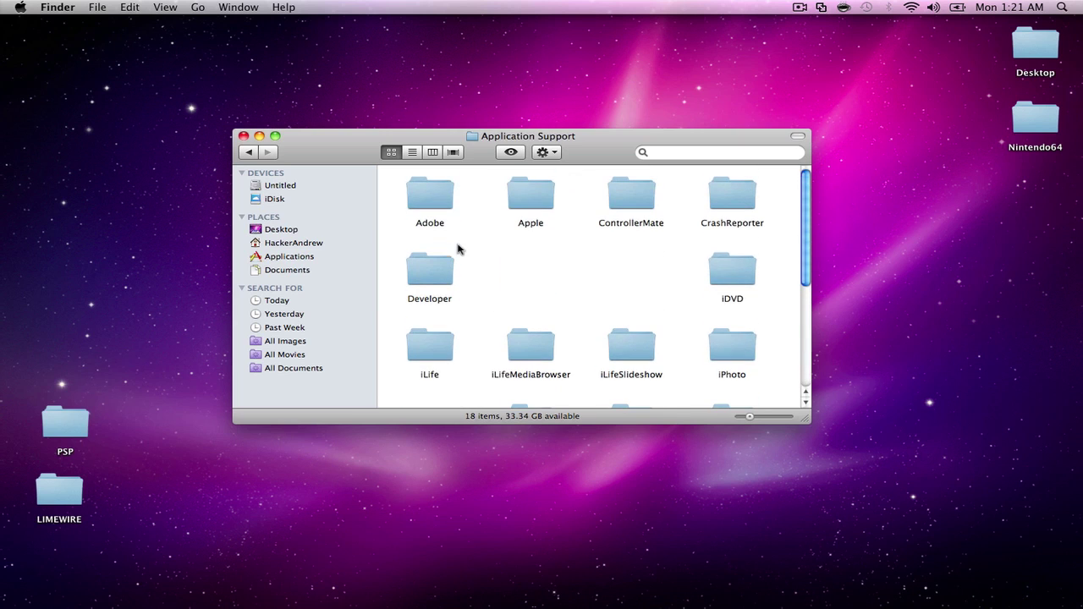
left_click(242, 137)
Move the Pcsx folder from EMULATOR WITH FILES onto the desktop.
double_click(568, 326)
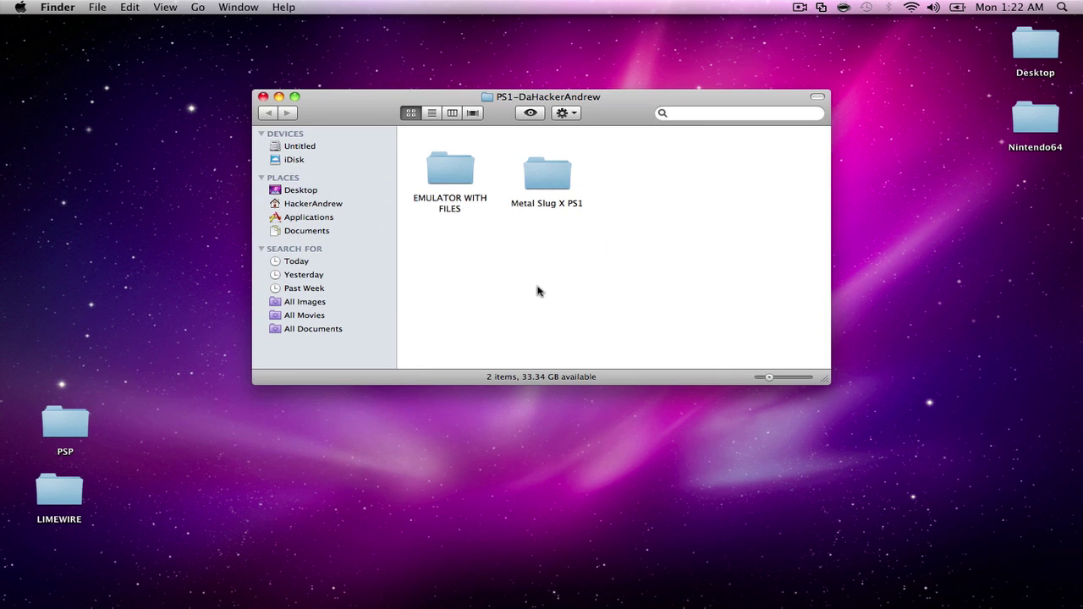
double_click(455, 173)
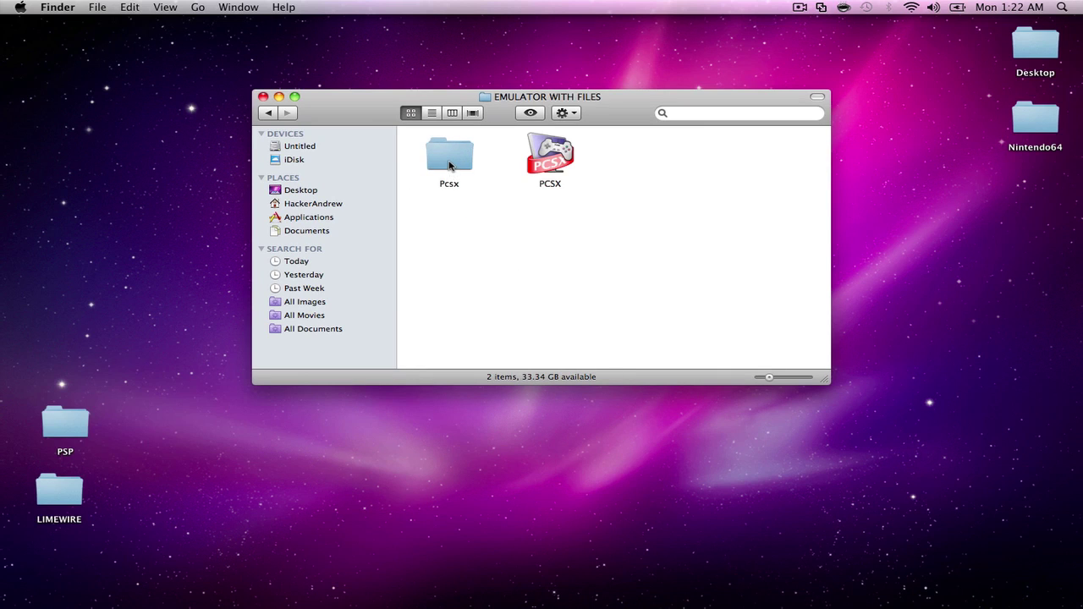
left_click_drag(450, 166, 136, 176)
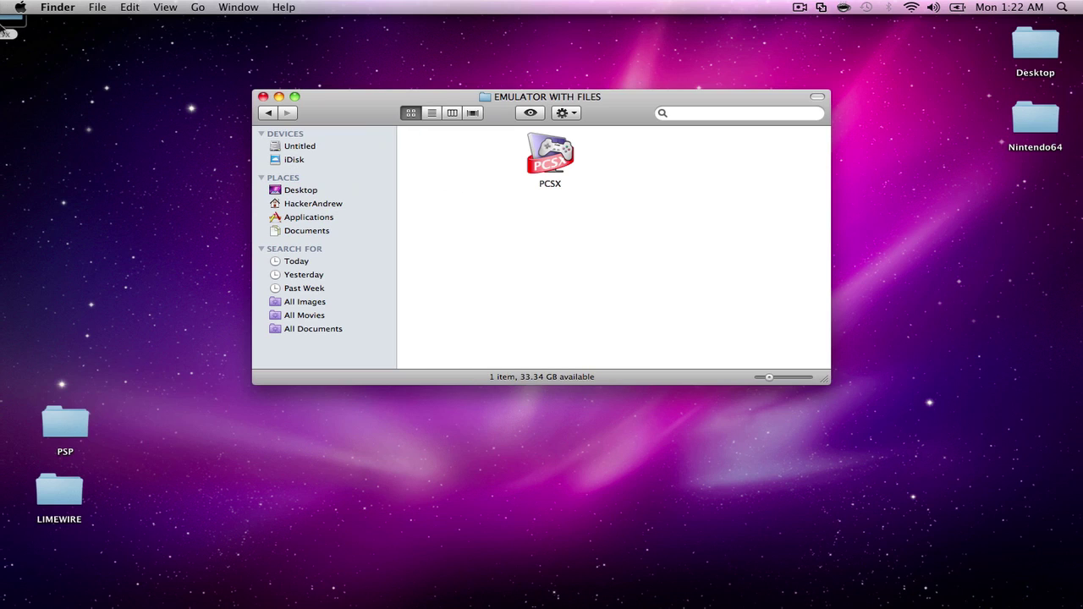
left_click_drag(15, 22, 163, 180)
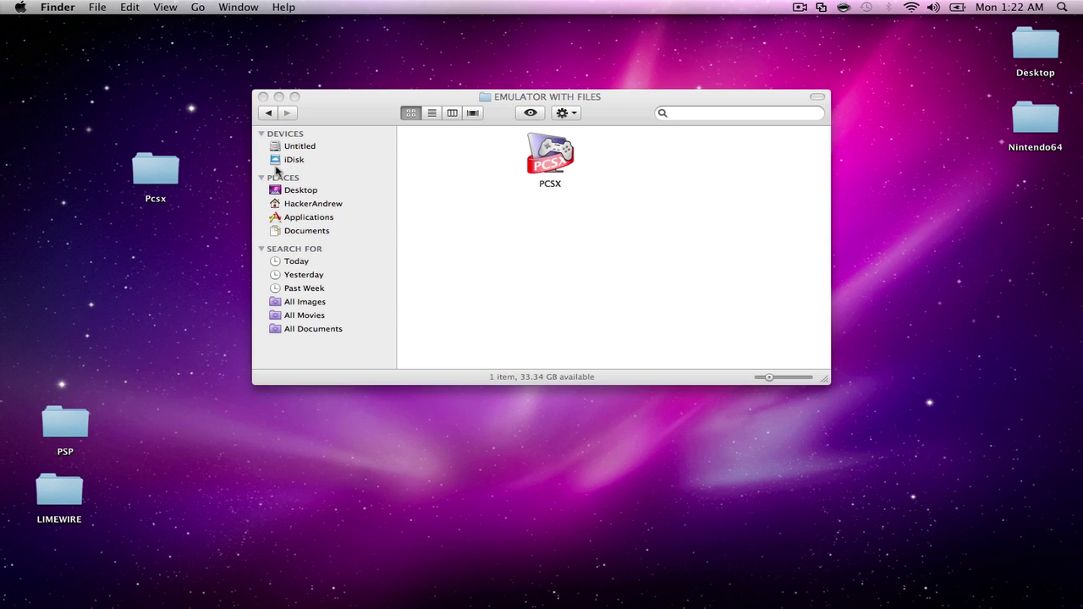
Move the Pcsx folder from the desktop into Library > Application Support on the Untitled drive.
left_click(284, 144)
left_click(290, 146)
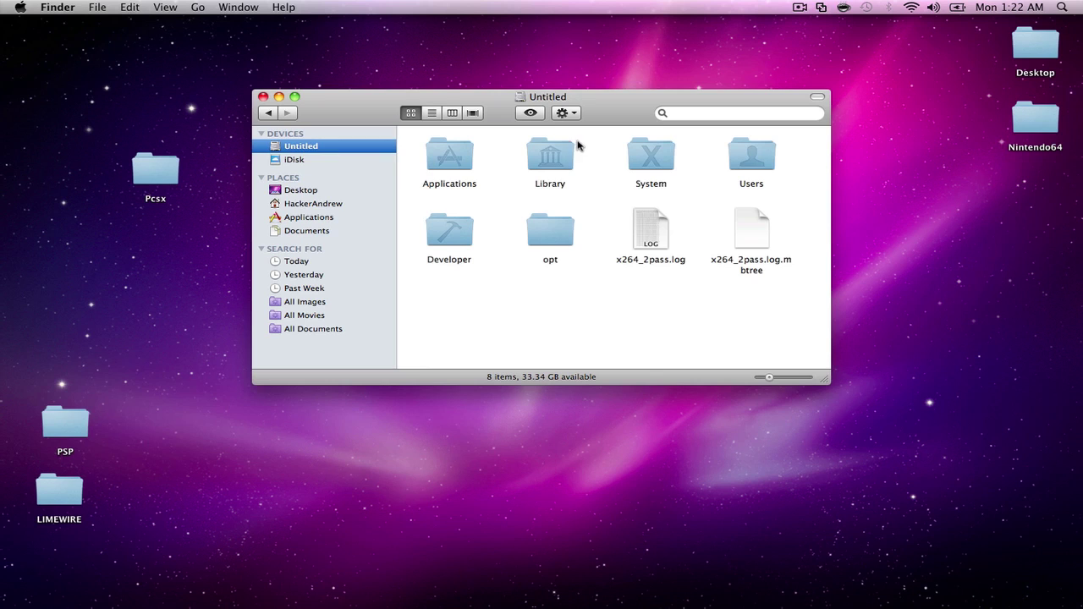
left_click(556, 152)
double_click(556, 151)
double_click(467, 171)
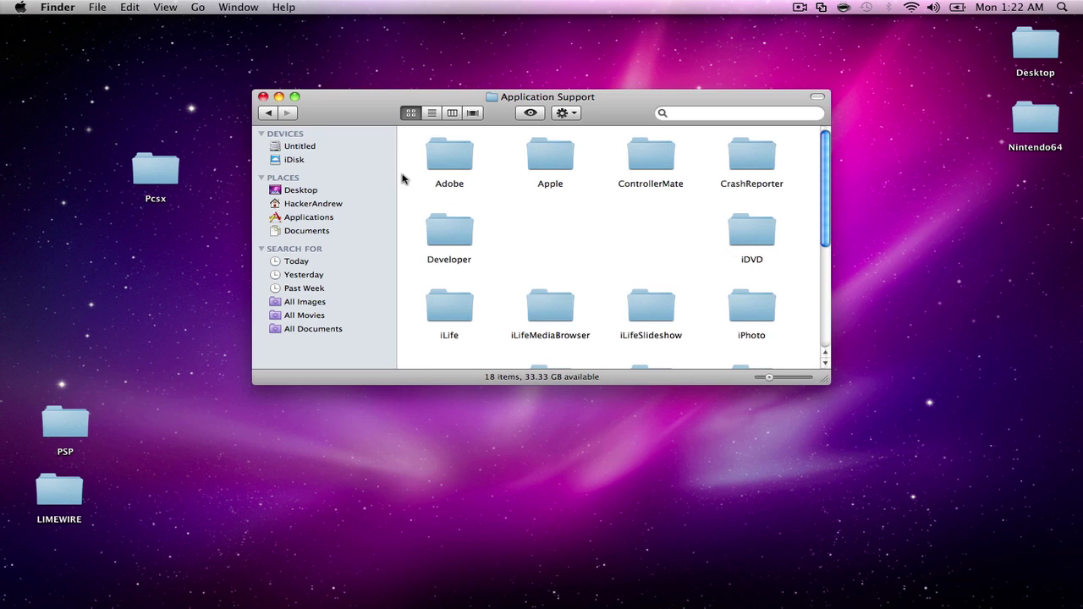
left_click_drag(158, 190, 562, 247)
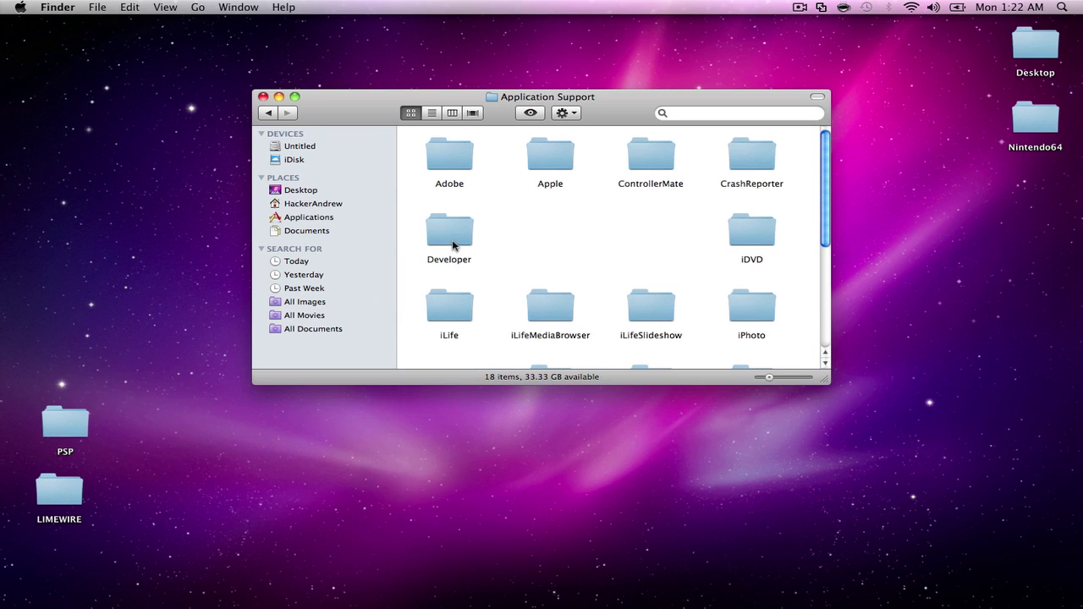
left_click(262, 97)
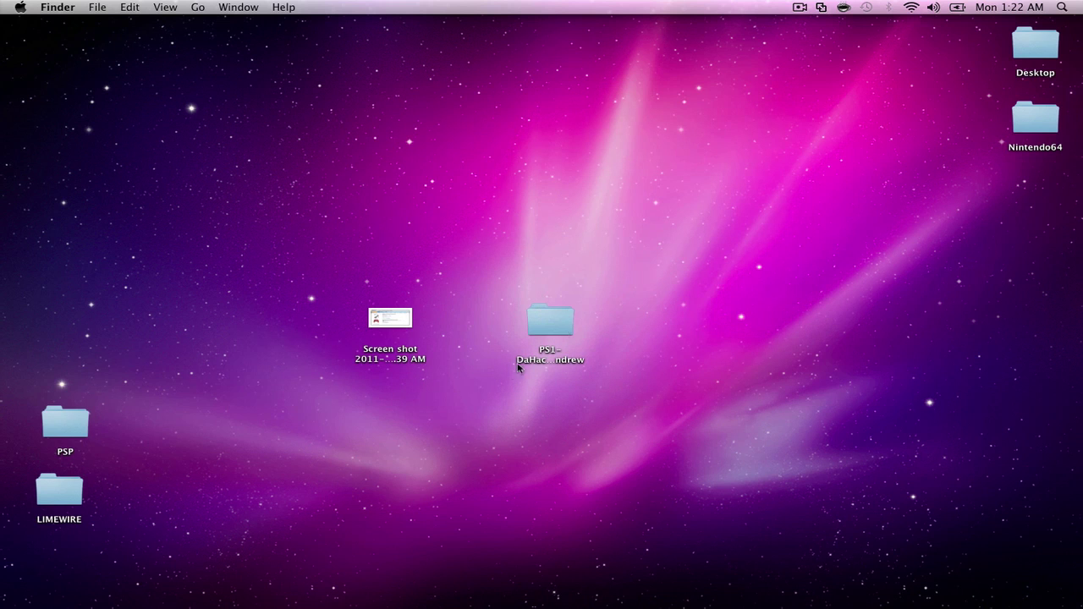
Move the PCSX application from EMULATOR WITH FILES into the Applications folder.
double_click(551, 323)
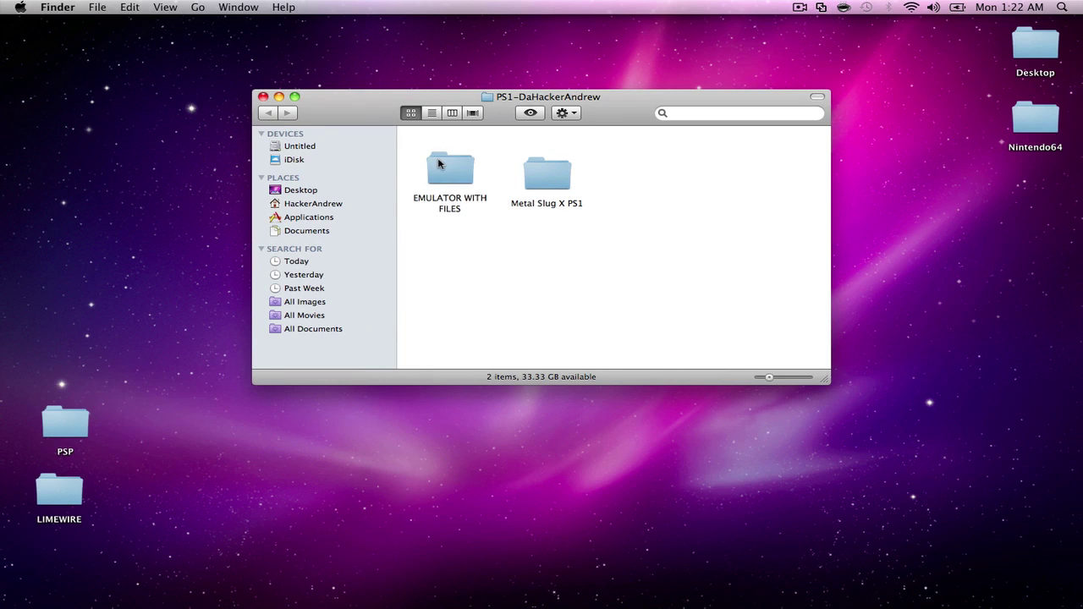
double_click(441, 162)
left_click_drag(544, 156, 359, 220)
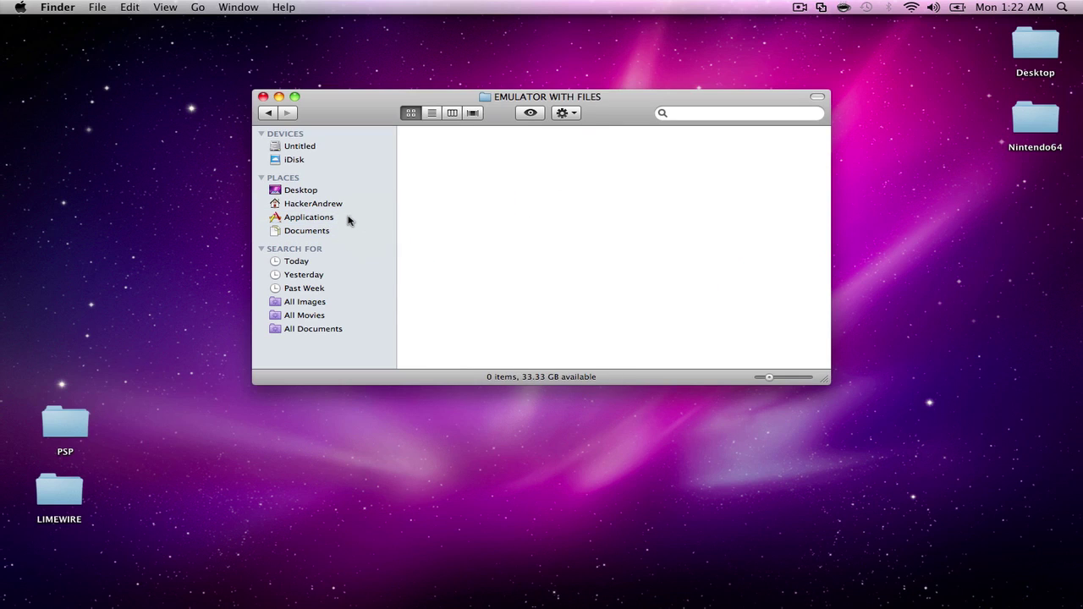
Add the PCSX application from the Applications folder to the Dock.
left_click(347, 219)
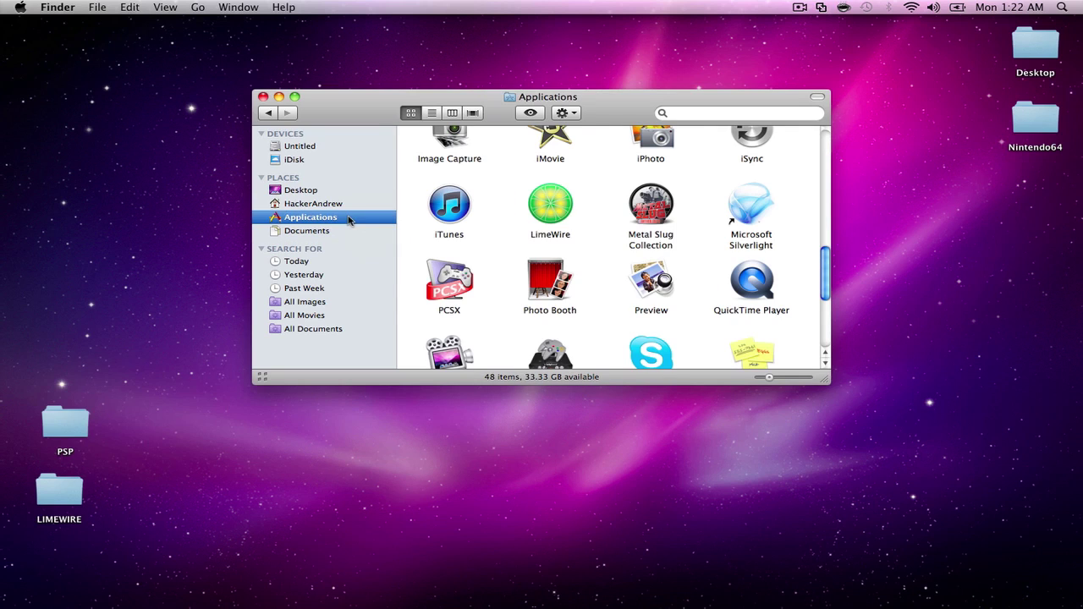
left_click(462, 276)
left_click_drag(462, 279, 298, 602)
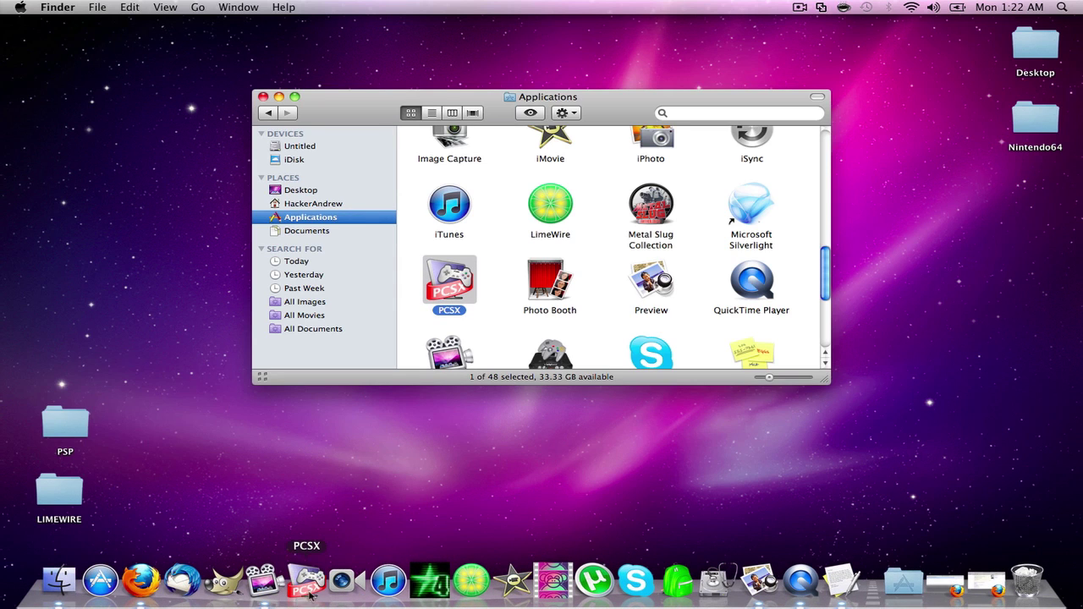
Check the BIOS files in Library > Application Support > Pcsx > Bios on the Untitled drive, then close the window.
left_click(263, 96)
left_click(399, 452)
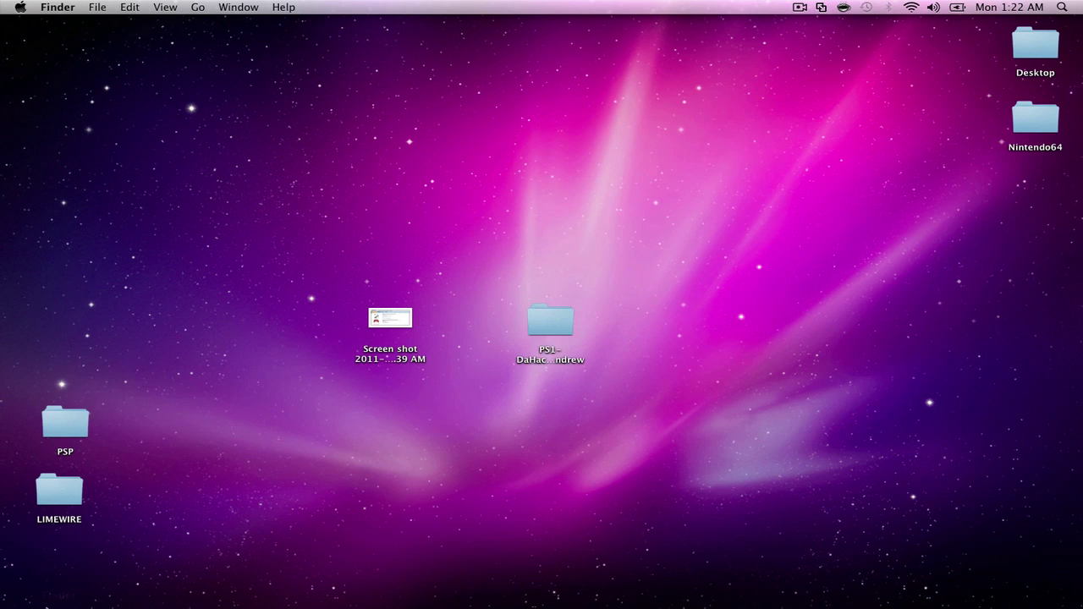
mouse_move(264, 593)
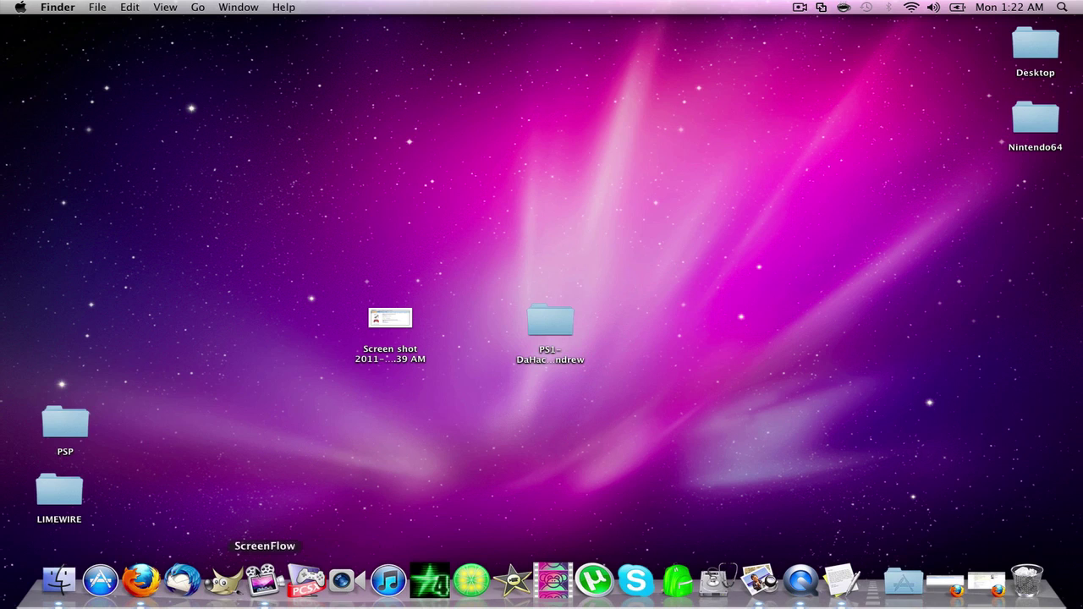
left_click(59, 580)
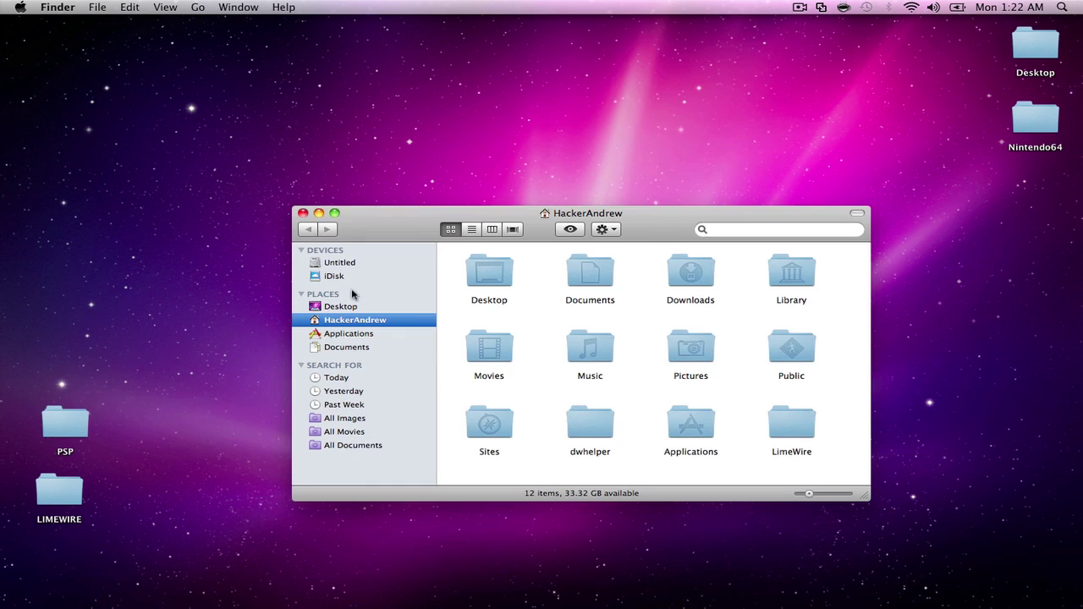
left_click(367, 263)
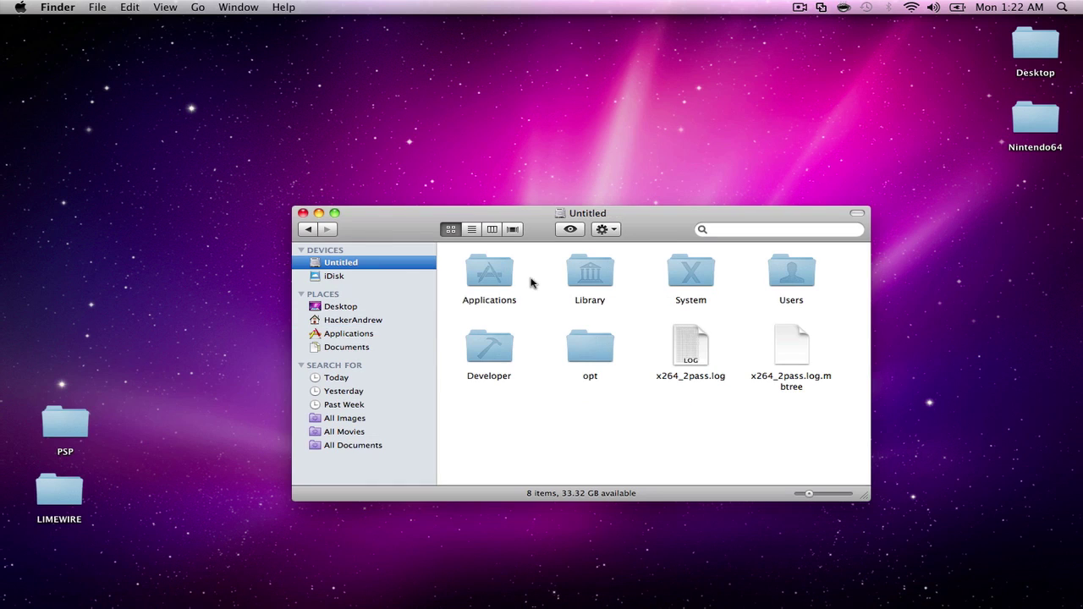
double_click(580, 270)
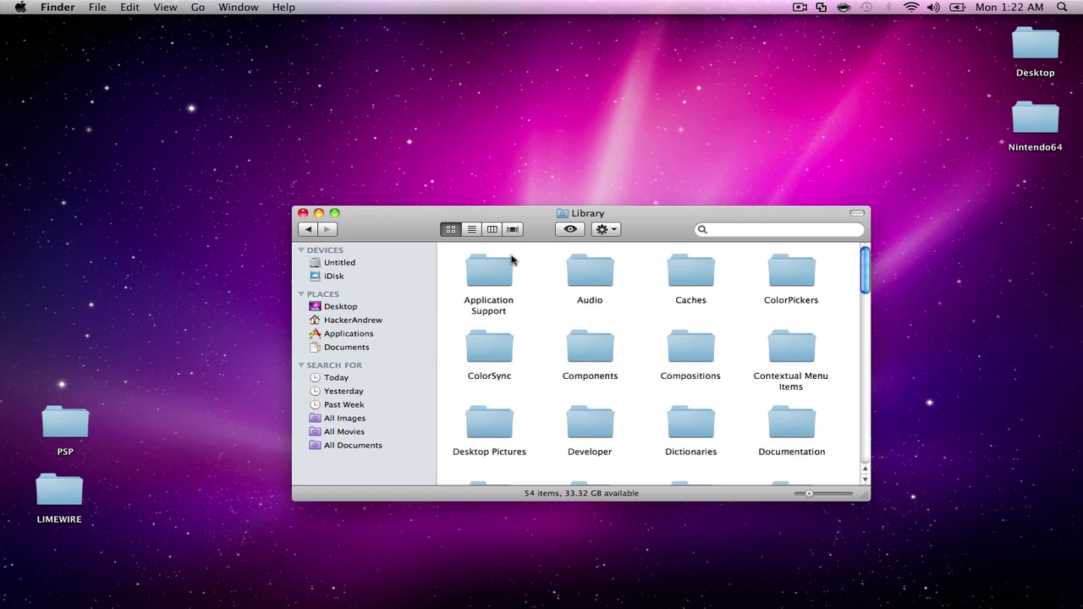
double_click(511, 262)
double_click(575, 342)
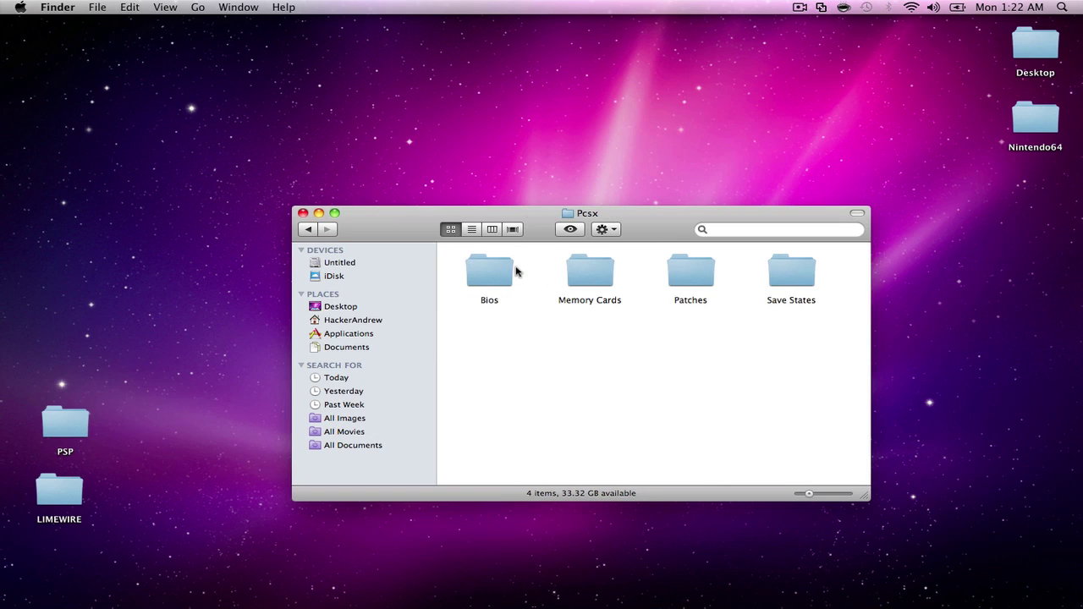
double_click(490, 274)
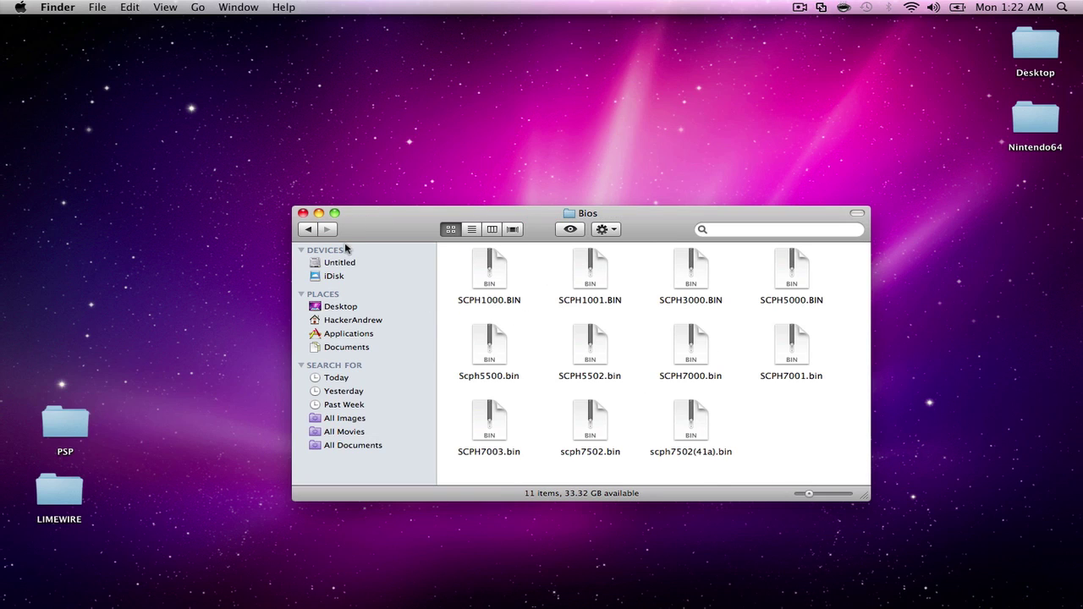
left_click(303, 213)
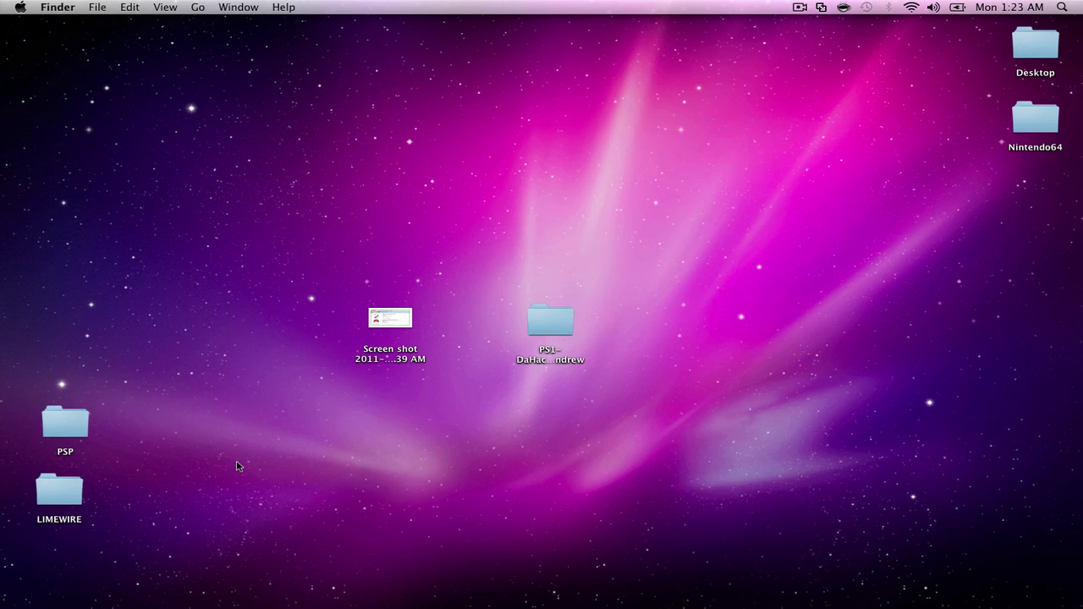
View the desktop screenshot of the MadCatz PS3 Wired Gamepad Controller and close it.
double_click(385, 325)
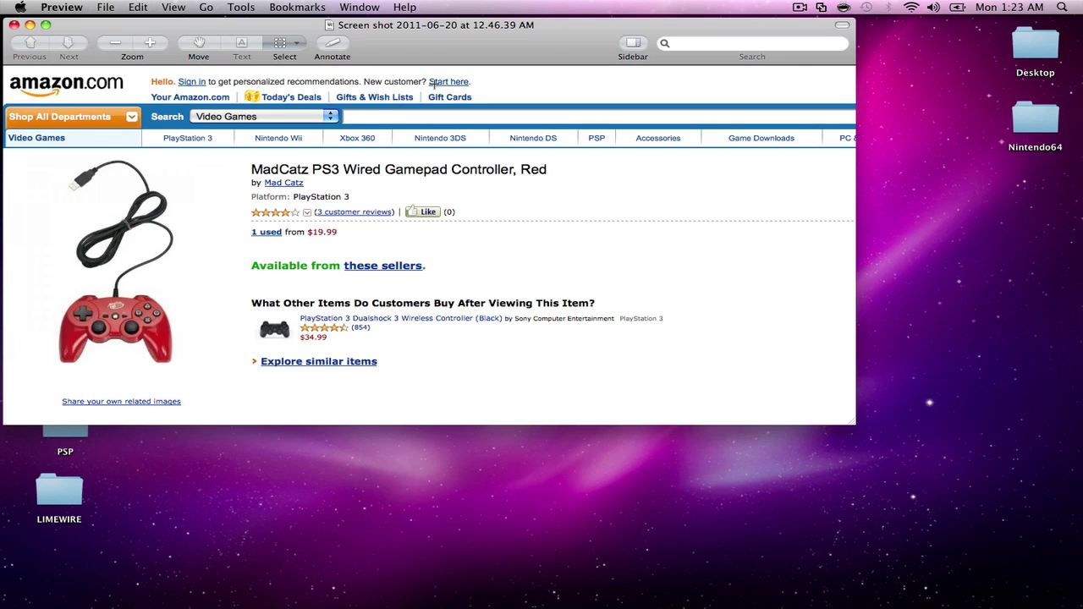
left_click_drag(441, 30, 566, 51)
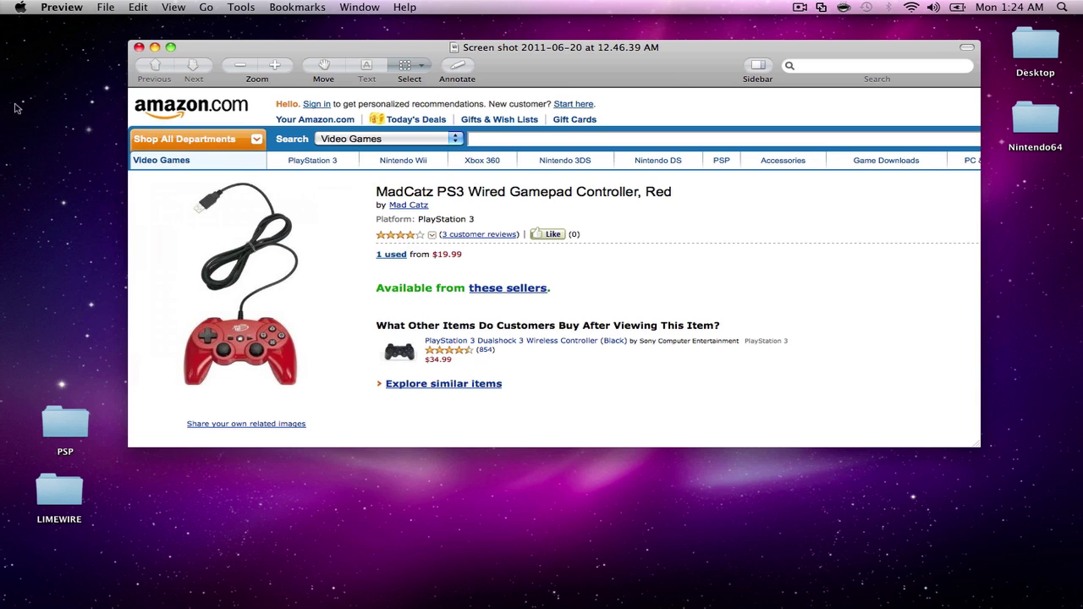
left_click(139, 48)
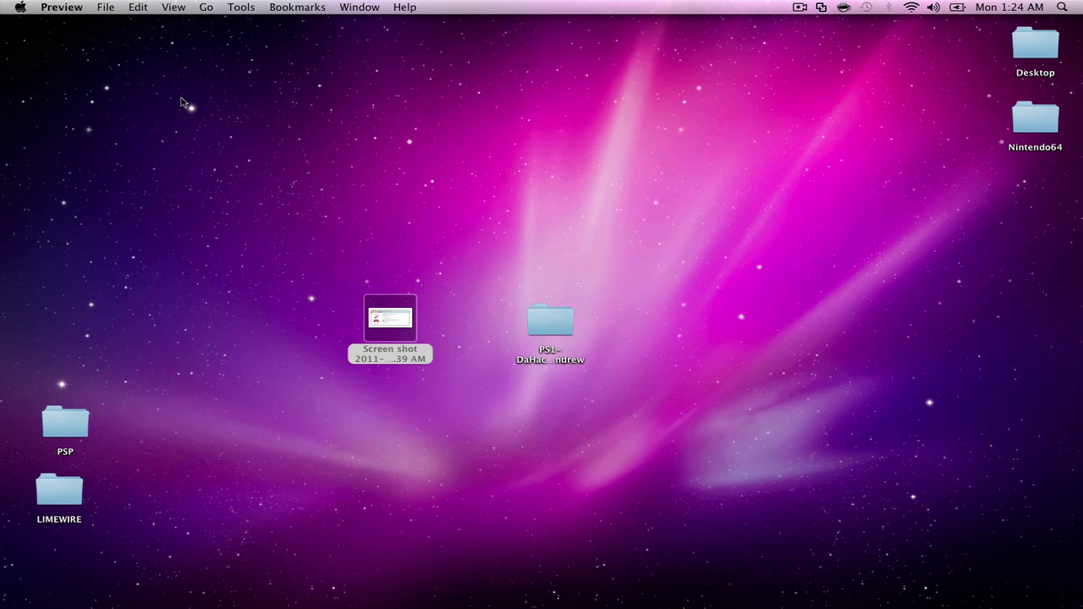
left_click(258, 436)
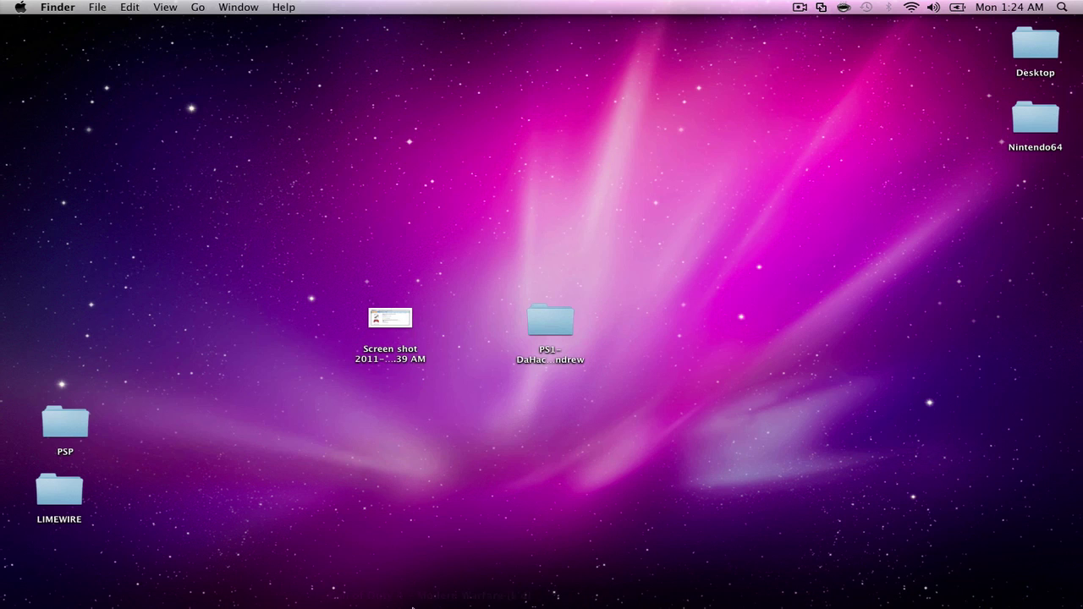
Launch PCSX from the Dock and approve opening the downloaded application.
mouse_move(388, 602)
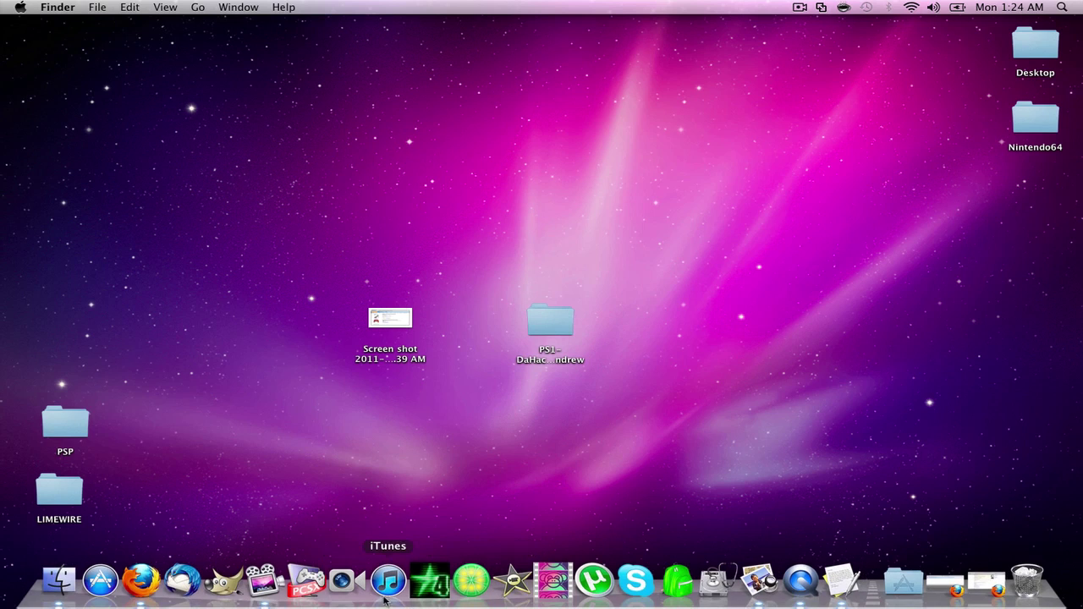
left_click(306, 582)
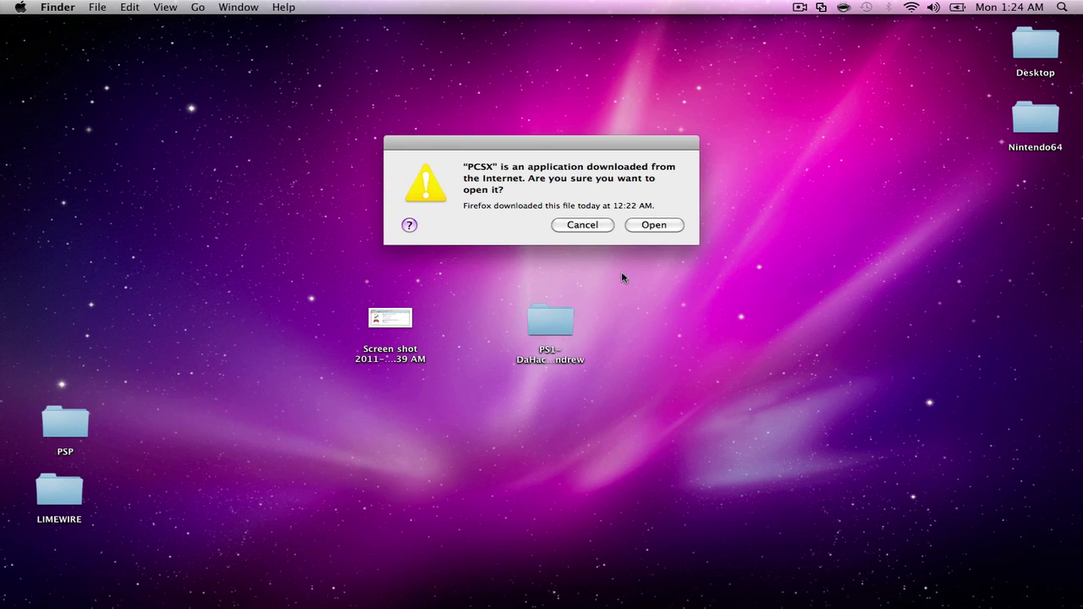
left_click(655, 231)
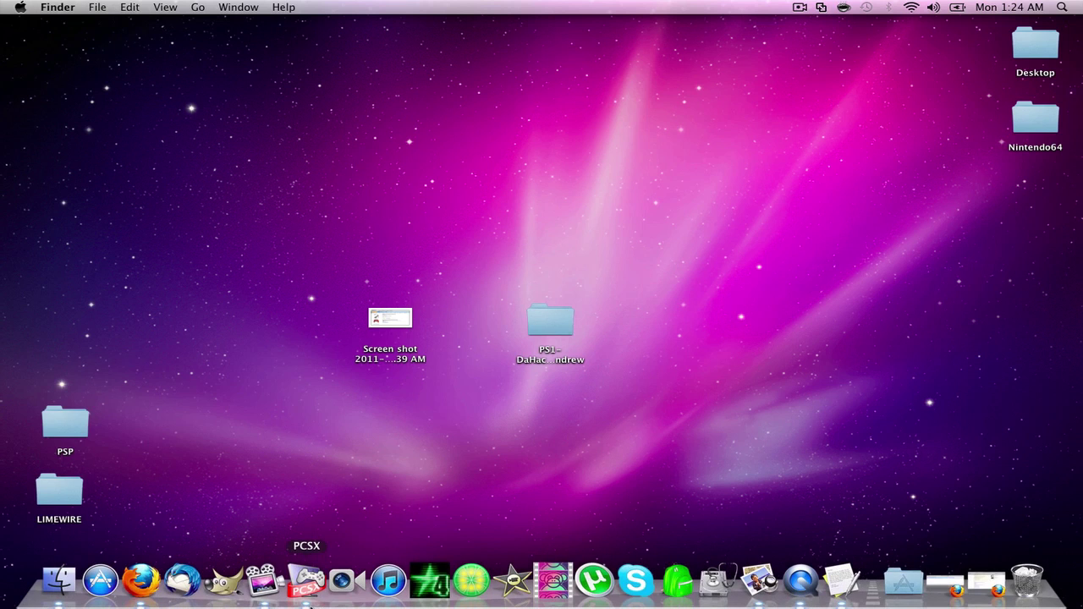
left_click(306, 585)
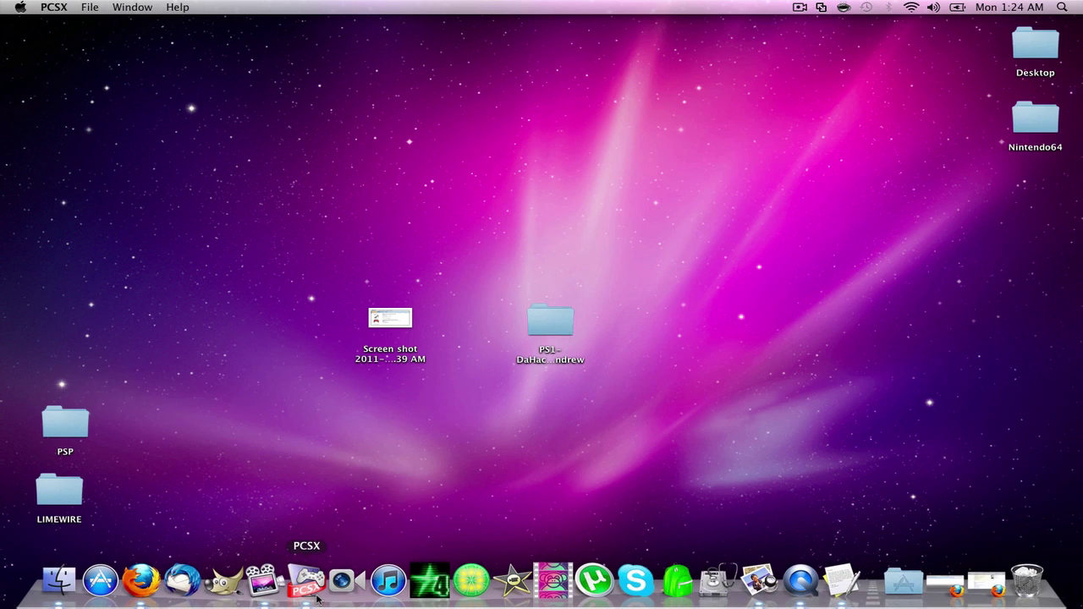
Open the PCSX preferences and choose Autodetect as the emulation system region.
left_click(64, 8)
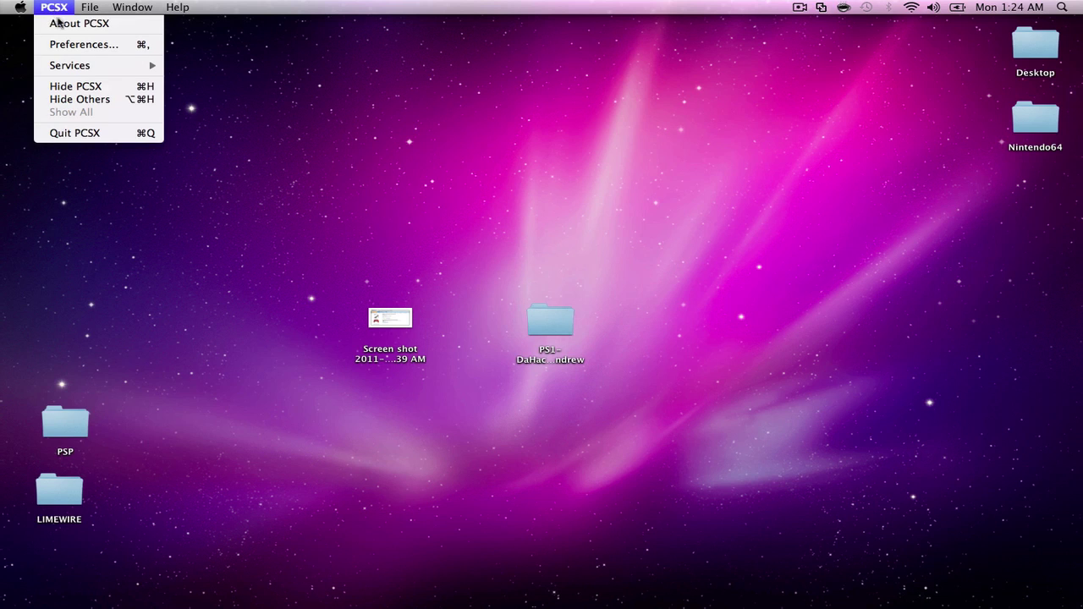
left_click(72, 45)
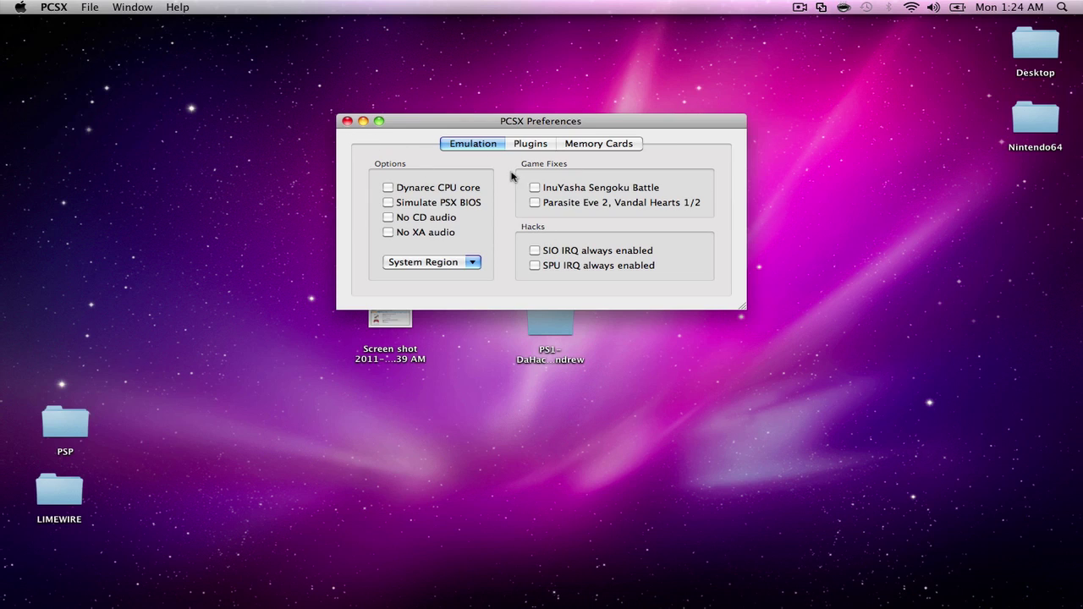
left_click(433, 261)
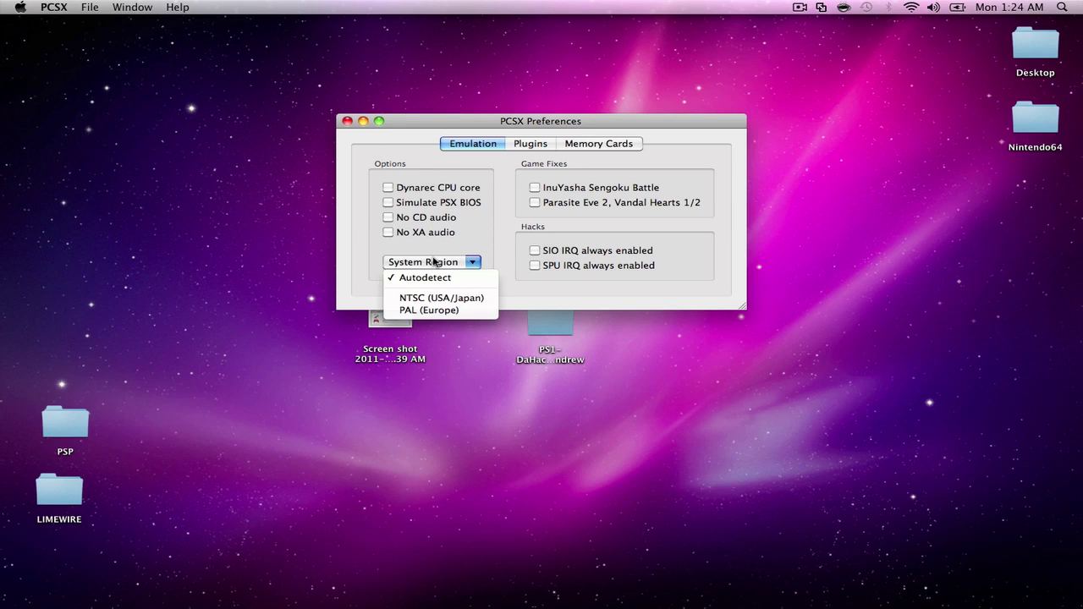
left_click(479, 283)
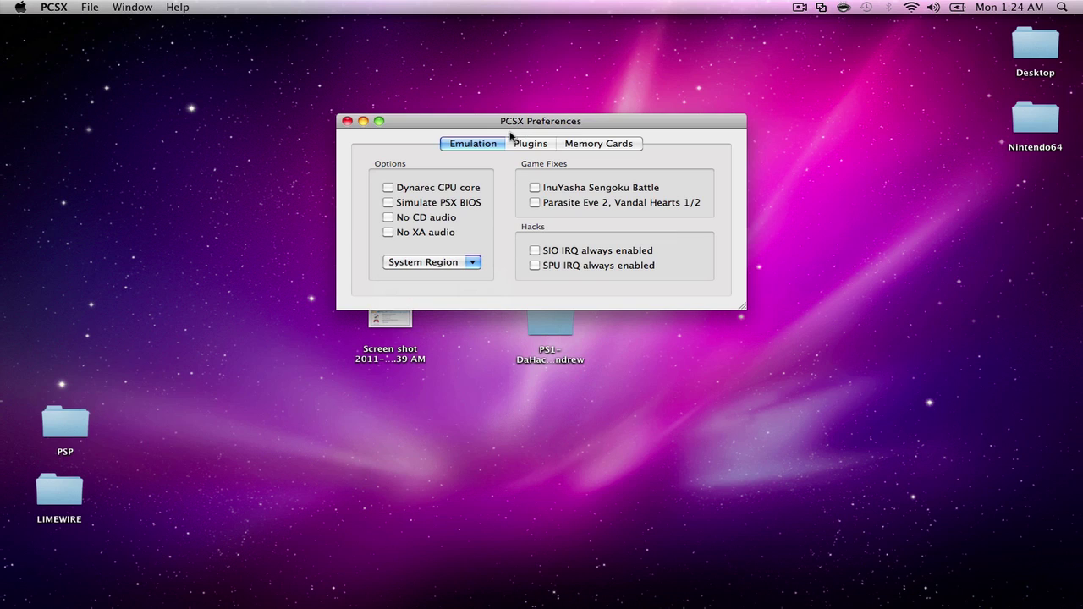
Open the input configuration of the Gamepad/Keyboard Input controller plugin.
left_click(531, 145)
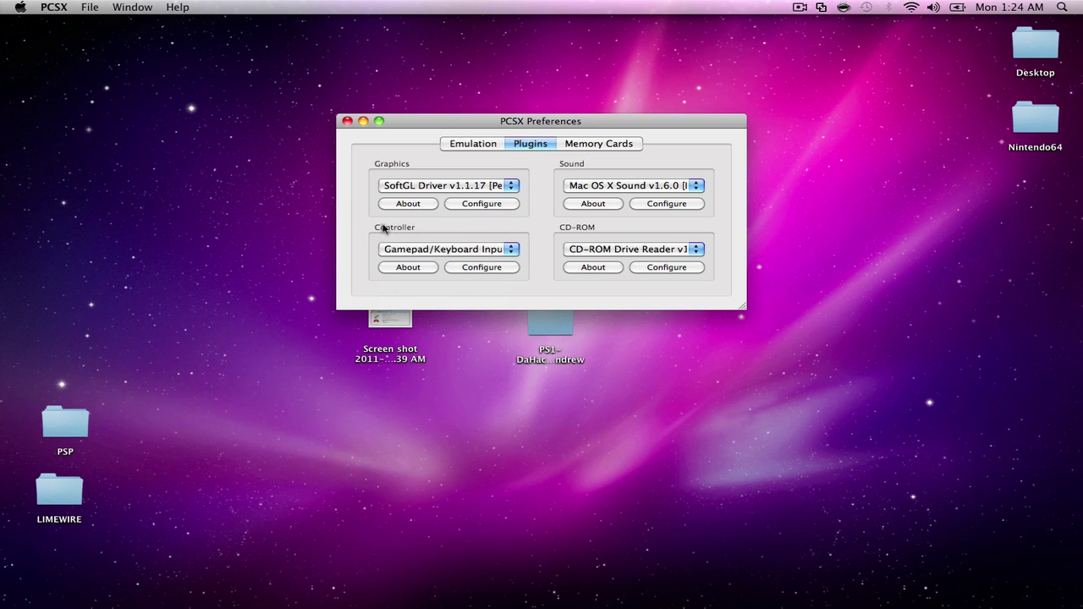
left_click(411, 249)
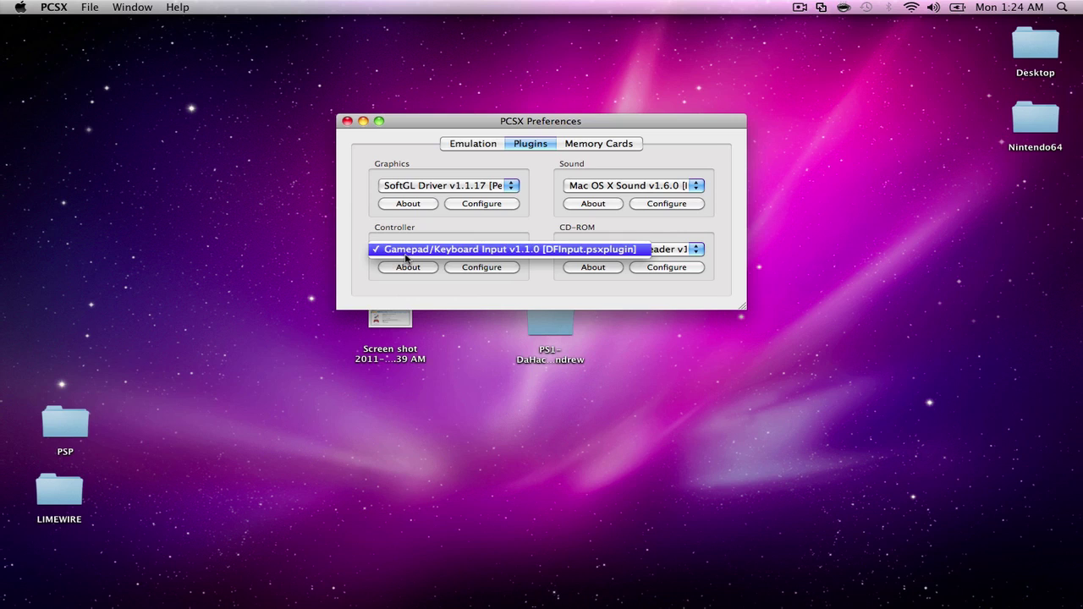
left_click(460, 271)
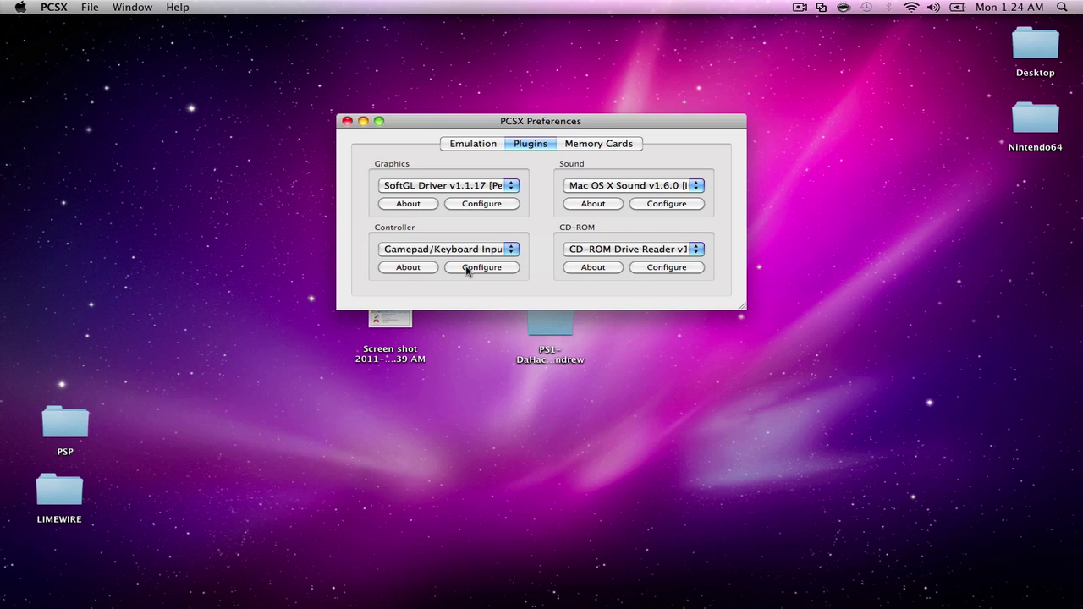
left_click(465, 269)
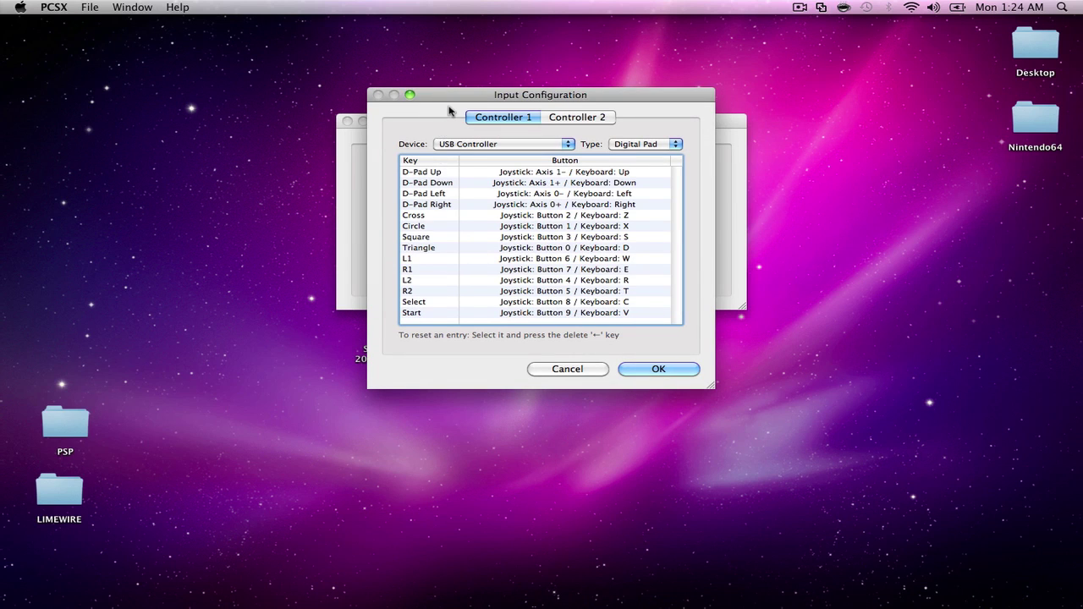
left_click_drag(450, 102, 448, 103)
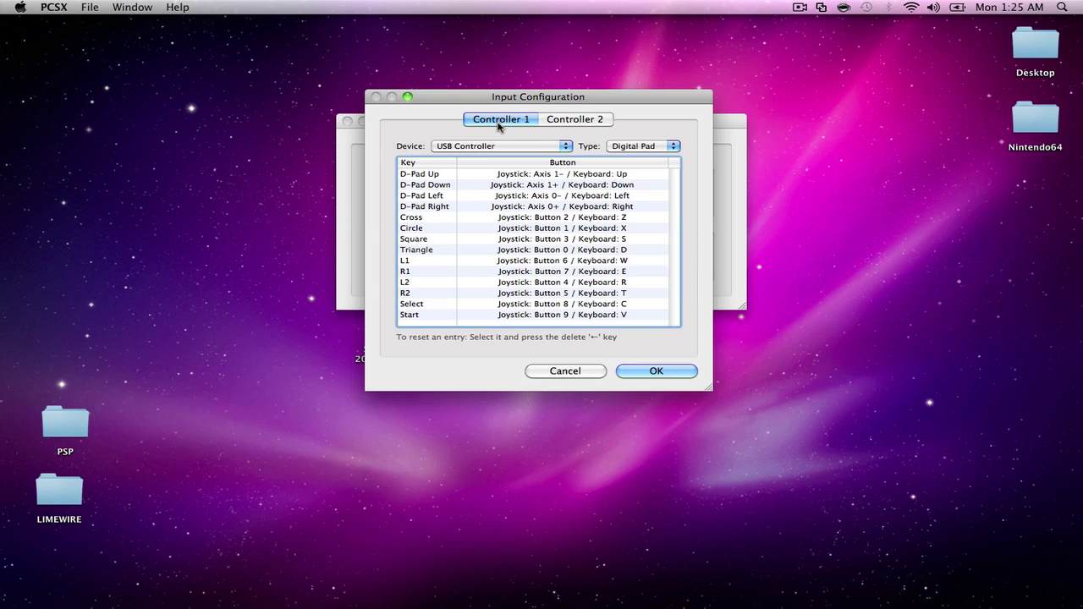
Switch Controller 1's device to (Keyboard only) and back to USB Controller.
left_click(455, 148)
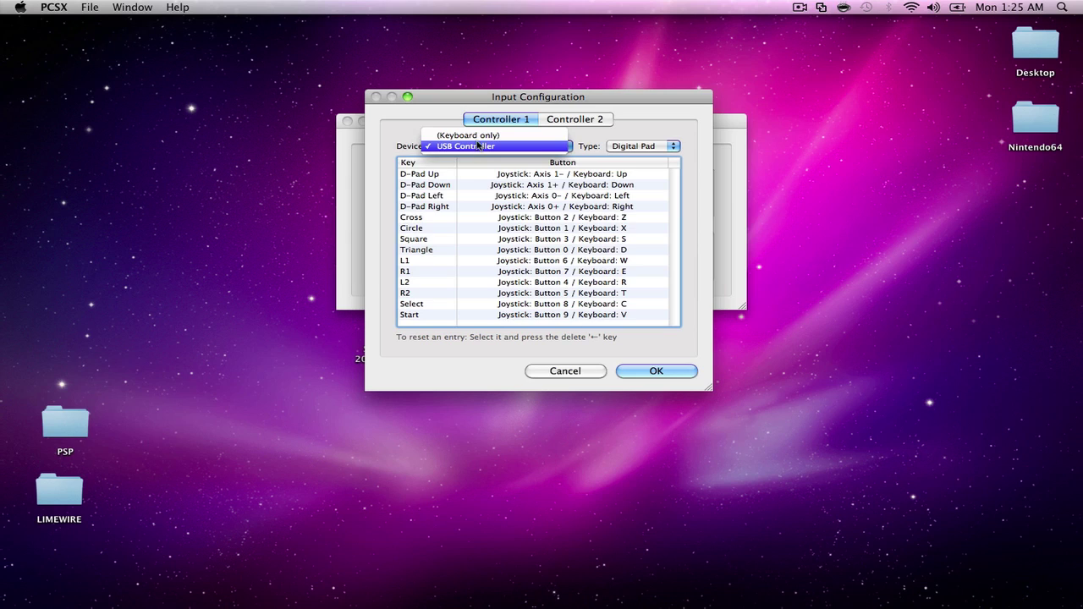
left_click(478, 136)
left_click(480, 148)
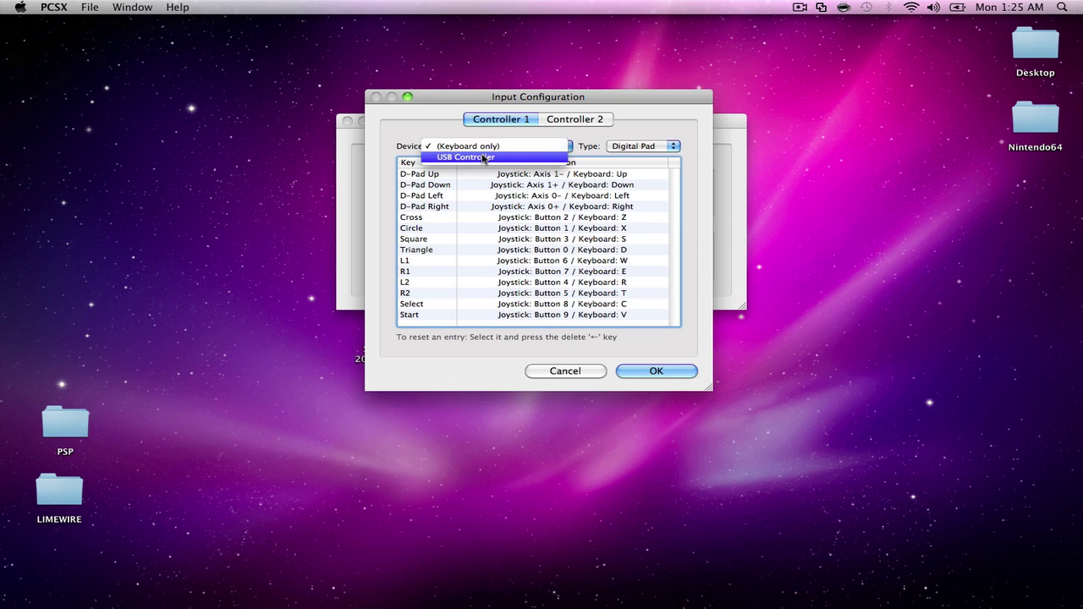
left_click(484, 157)
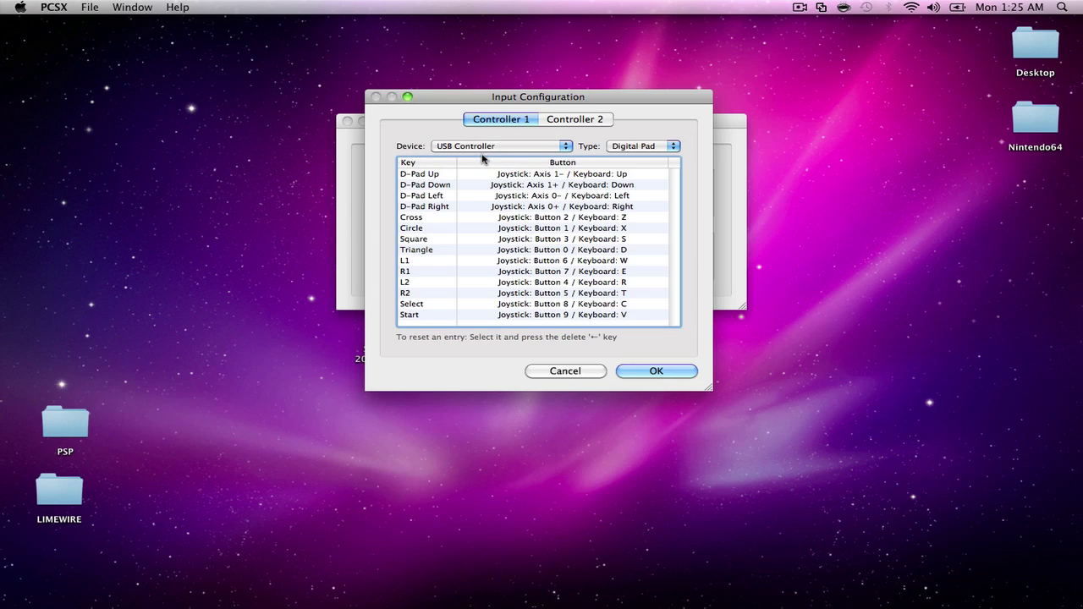
Map Controller 1's D-Pad Up, Down, Left and Right to the gamepad's Hat 0 directions.
left_click(497, 175)
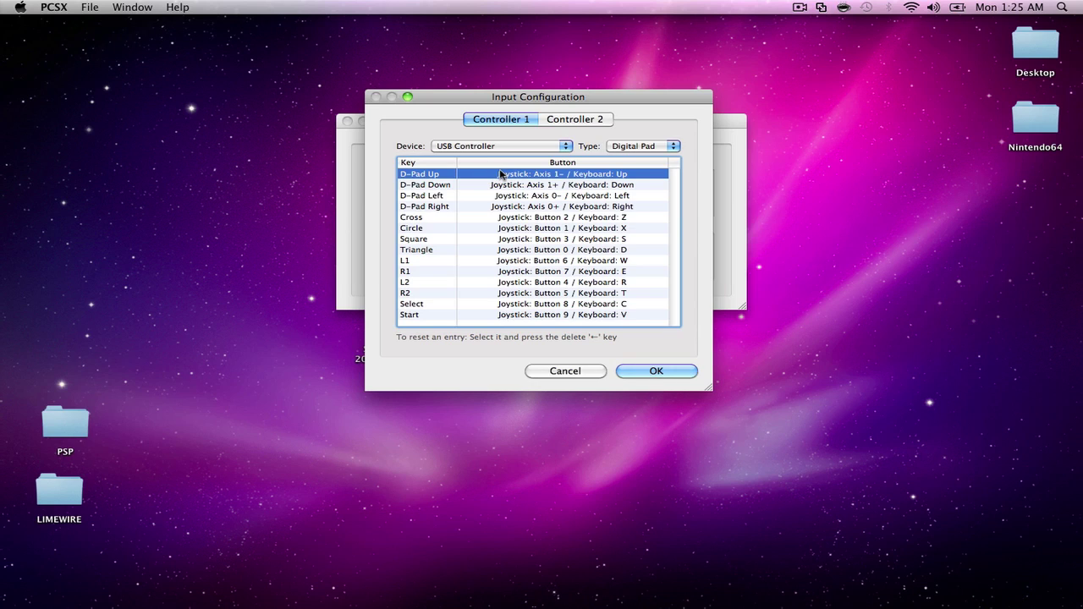
double_click(502, 176)
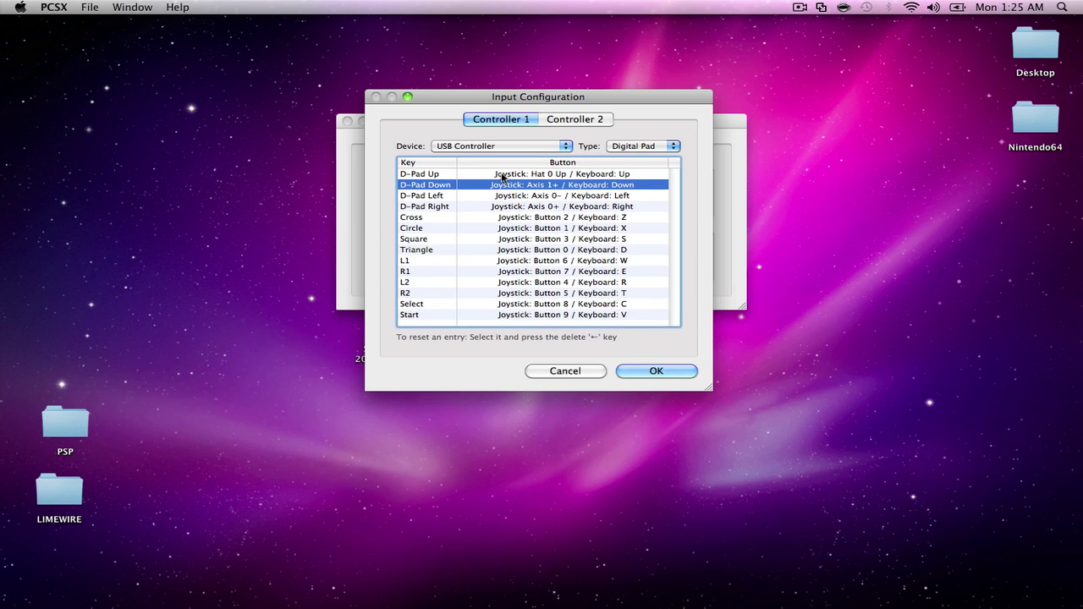
double_click(503, 186)
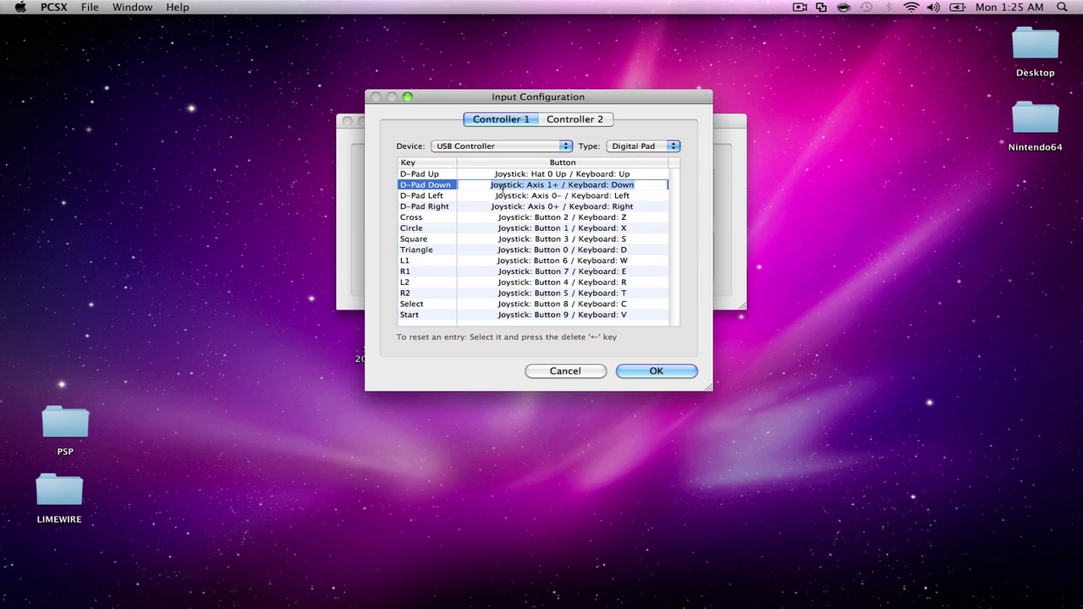
double_click(506, 195)
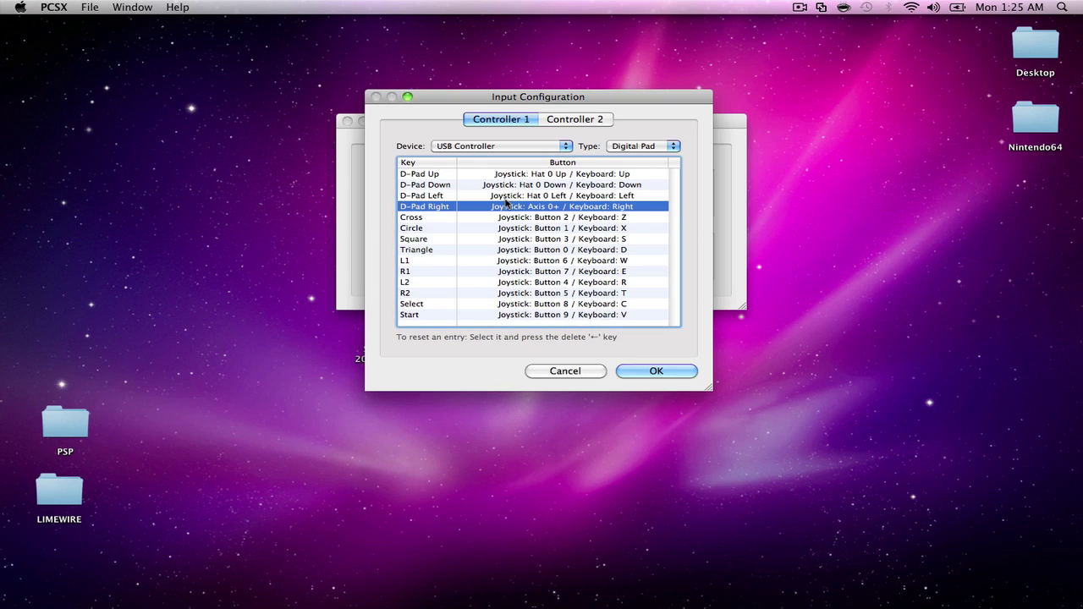
double_click(506, 207)
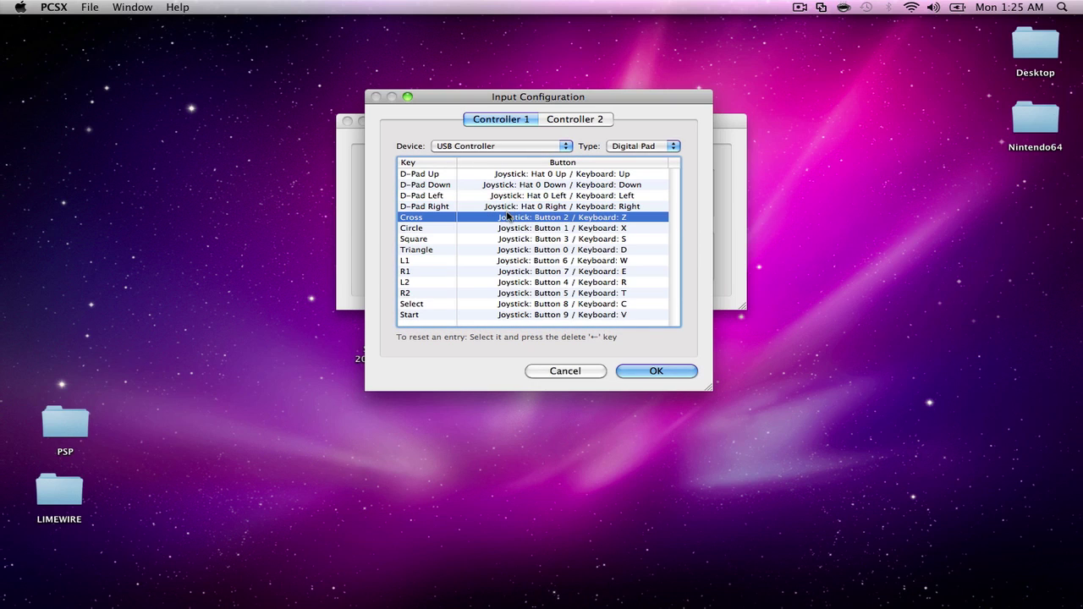
Map Controller 1's Cross, Circle, Square and Triangle to joystick Buttons 1, 2, 0 and 3 respectively.
double_click(507, 218)
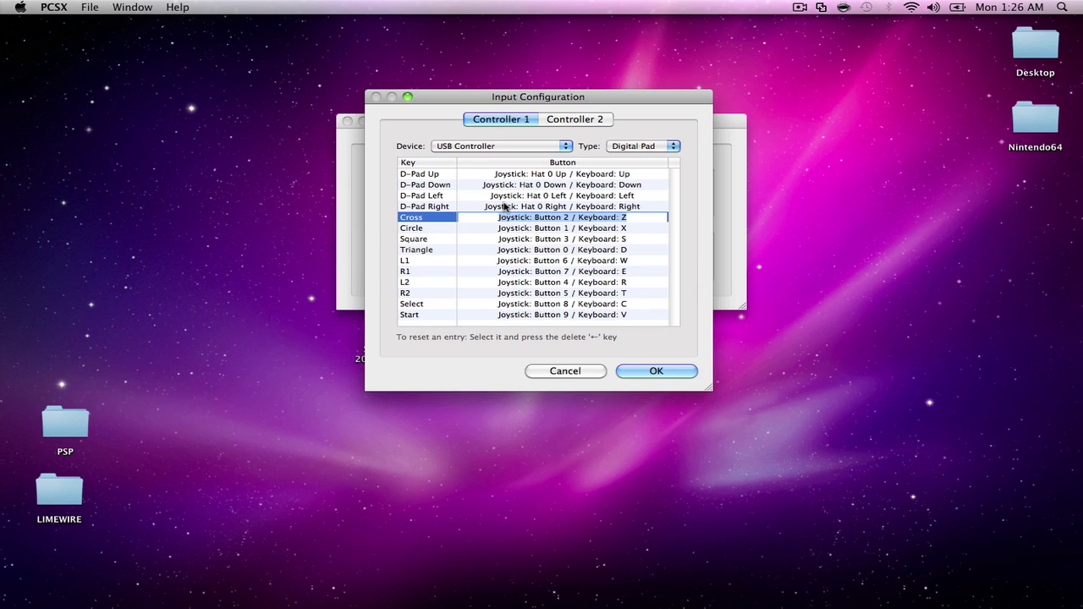
double_click(508, 229)
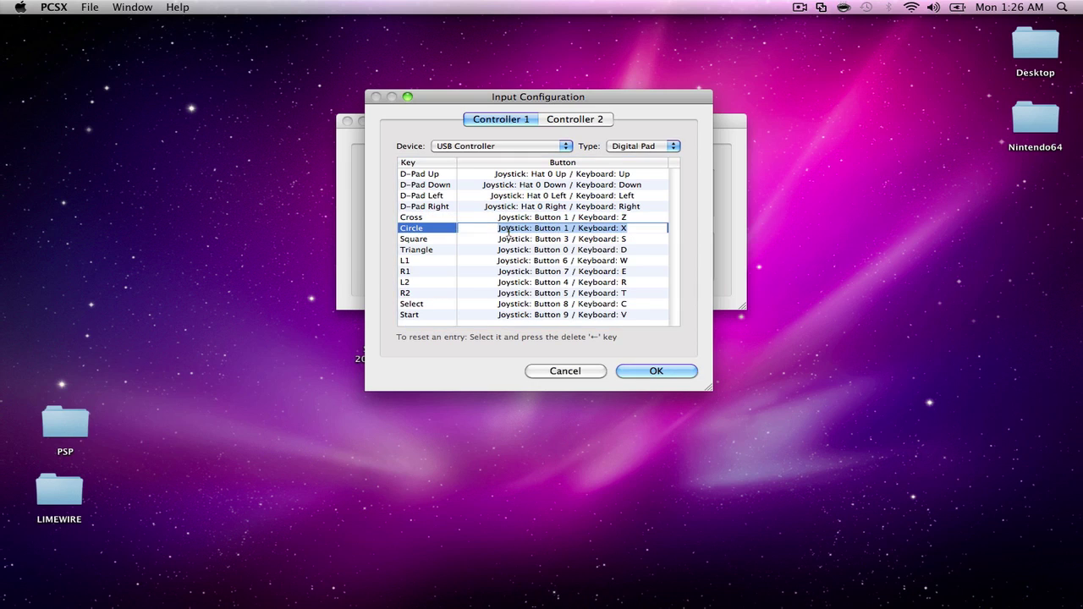
double_click(511, 239)
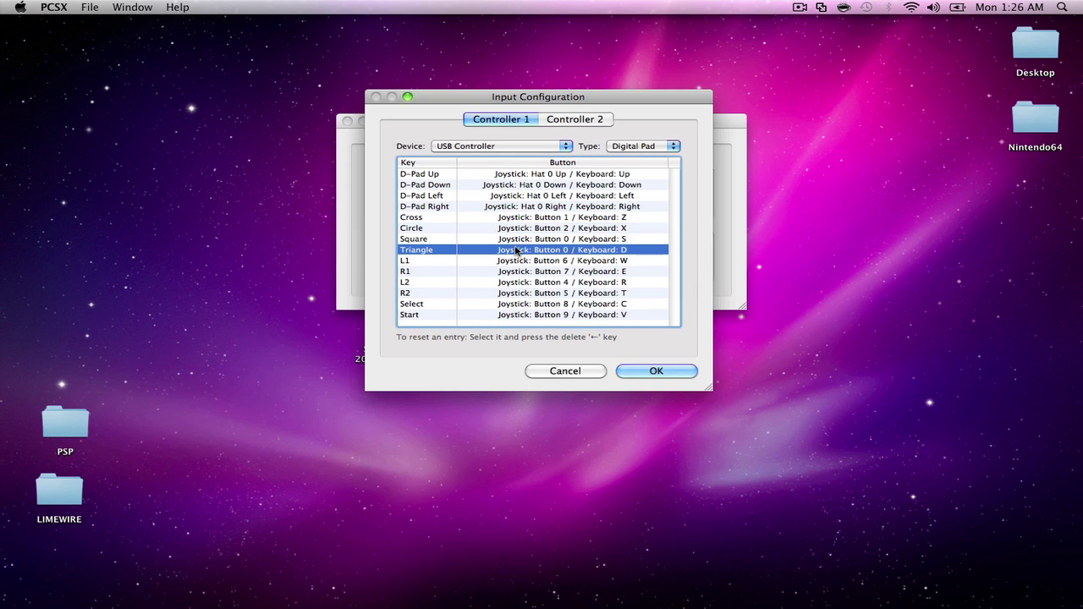
double_click(515, 250)
Map Controller 1's L1, R1, L2 and R2 to joystick Buttons 4, 5, 6 and 7 respectively.
double_click(516, 261)
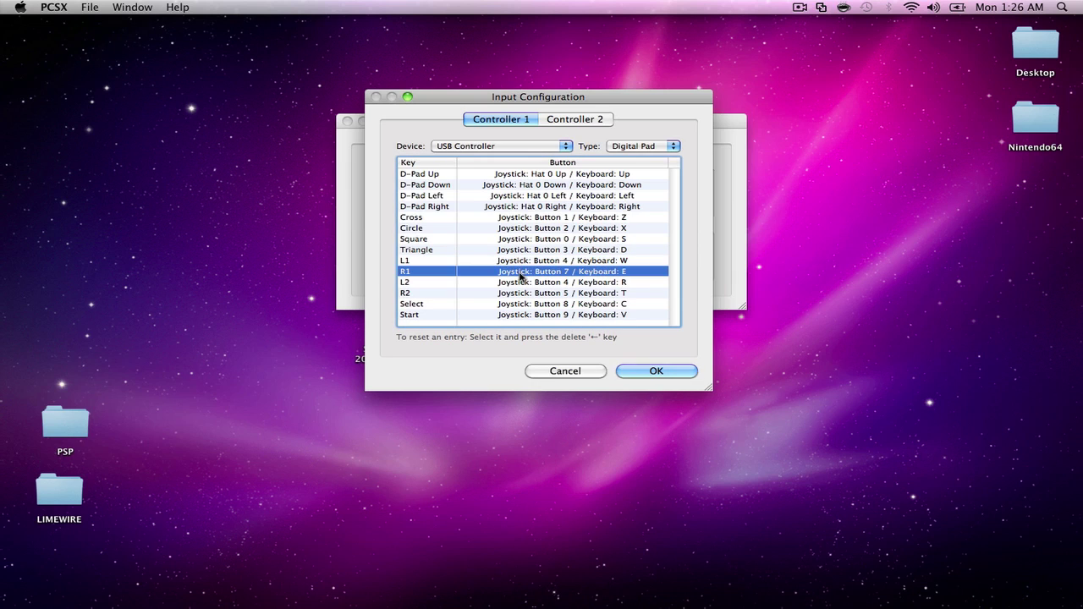
double_click(519, 272)
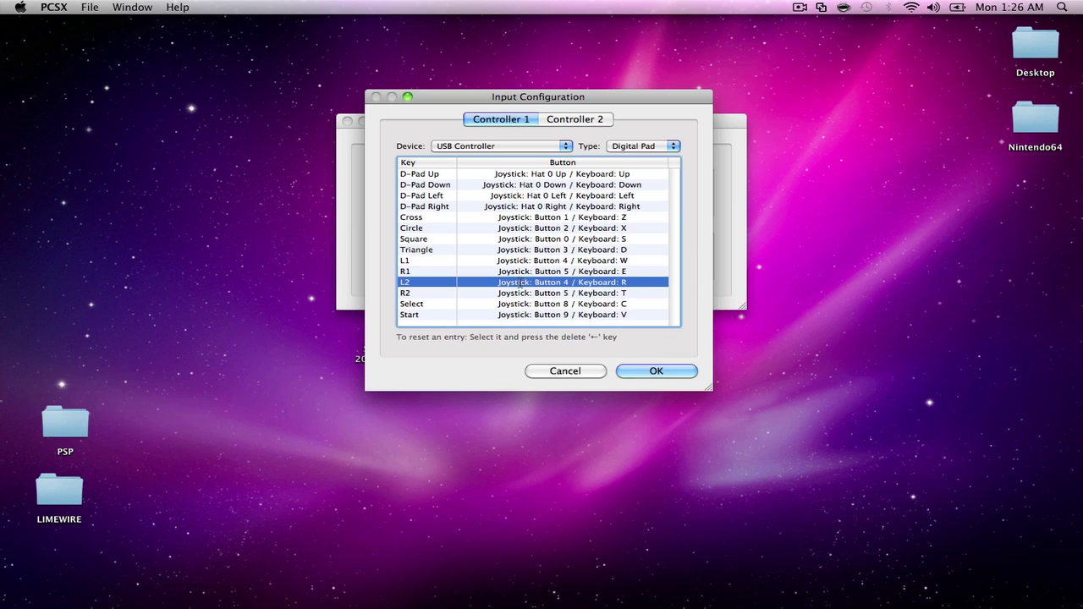
double_click(521, 282)
double_click(522, 295)
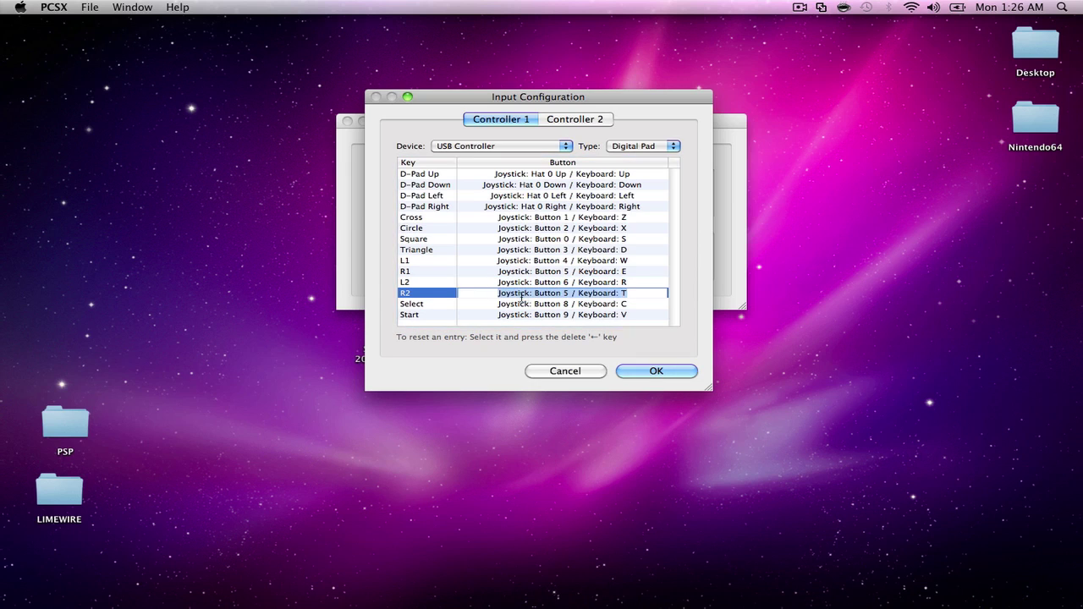
Map Select to joystick Button 8 and Start to Button 9, then save the input configuration and close the preferences.
double_click(522, 305)
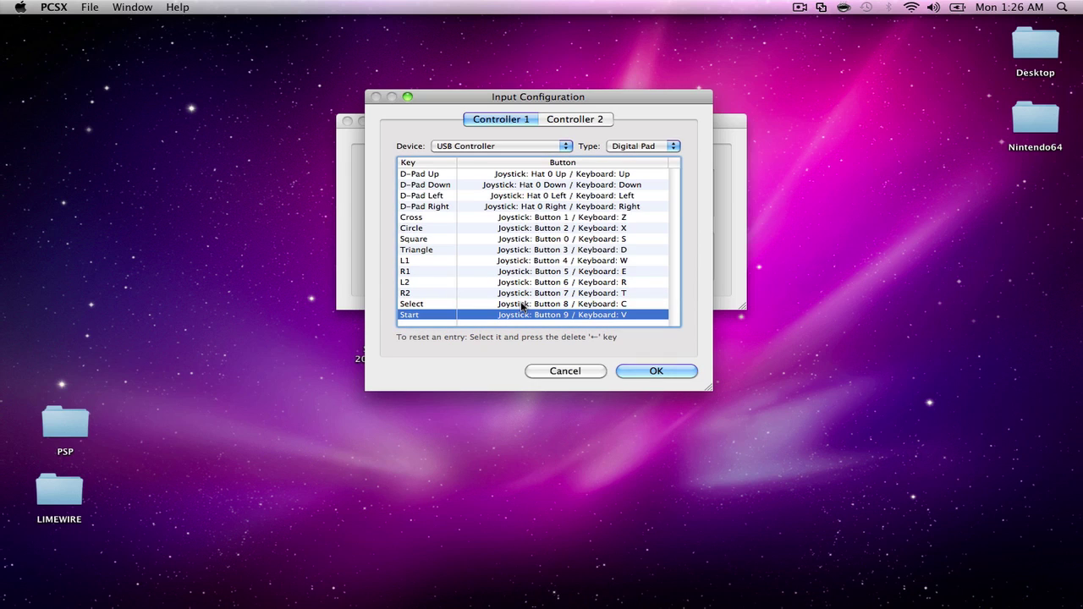
double_click(519, 314)
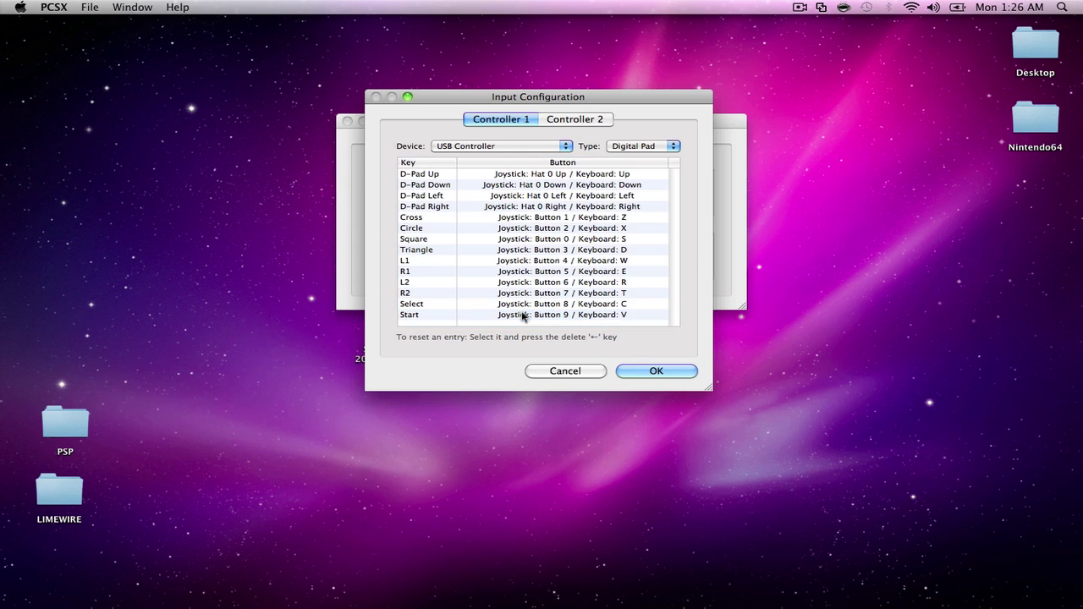
left_click(633, 372)
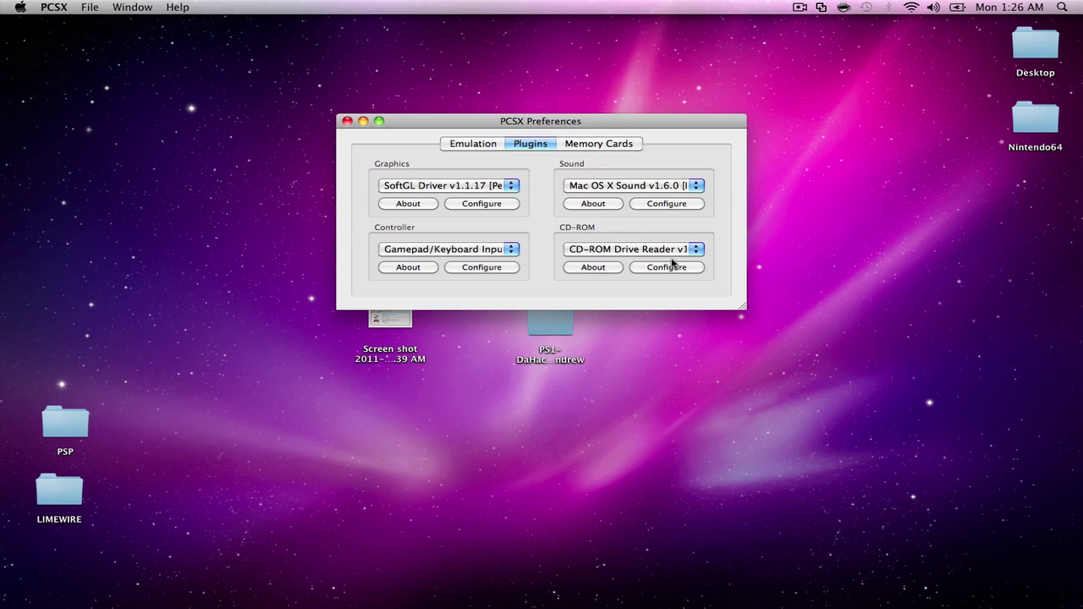
left_click(346, 121)
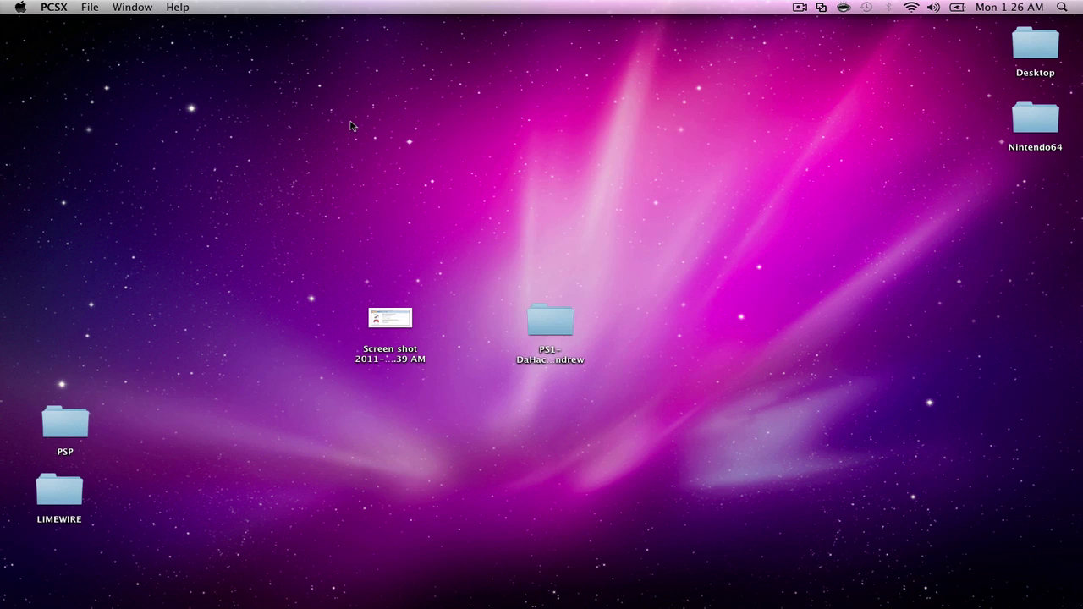
left_click(90, 7)
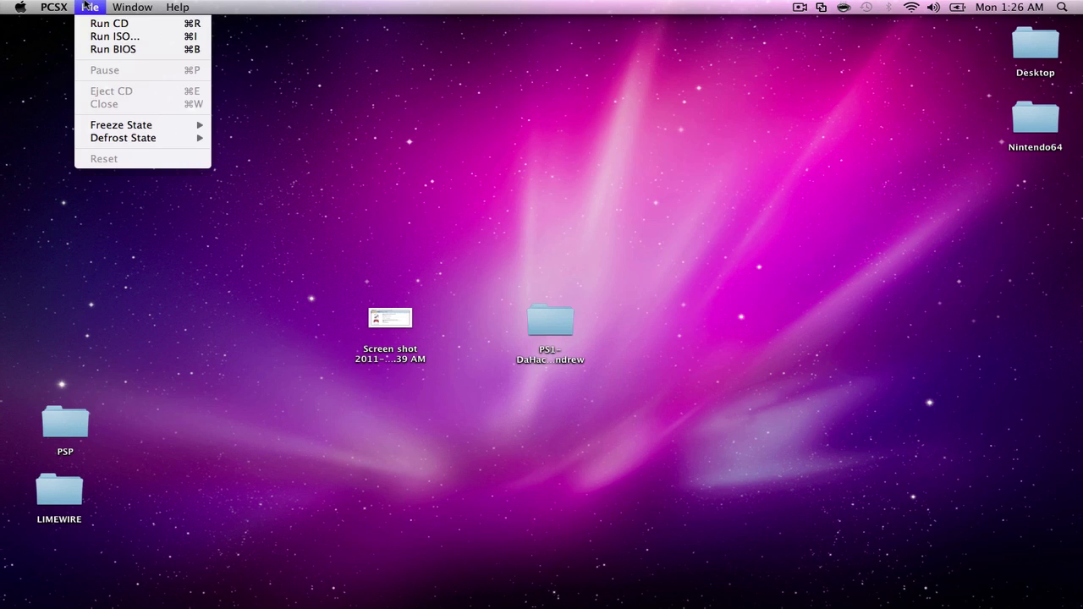
left_click(140, 37)
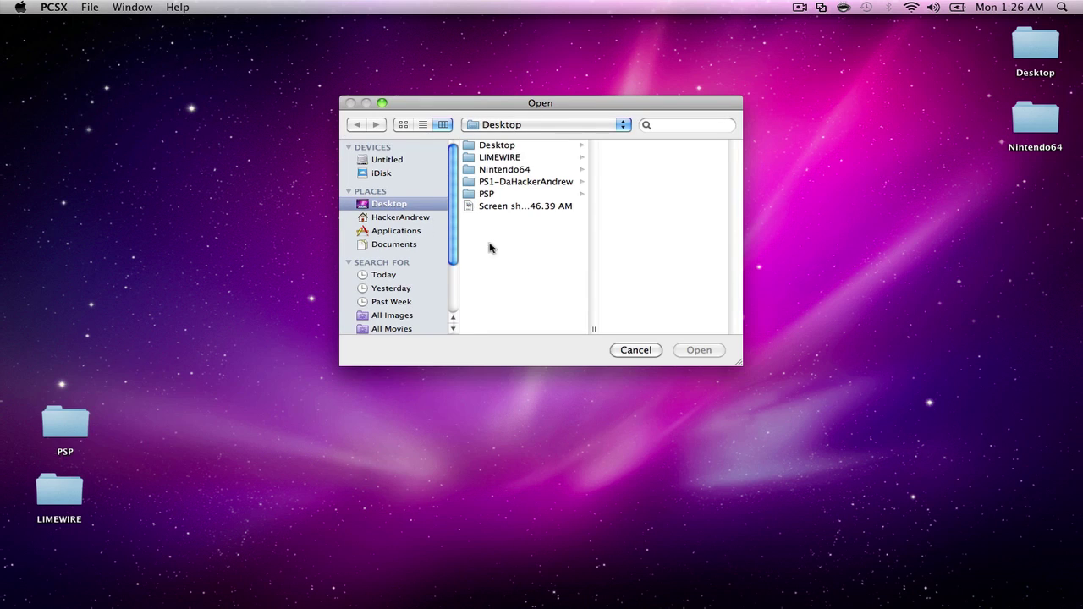
left_click(636, 349)
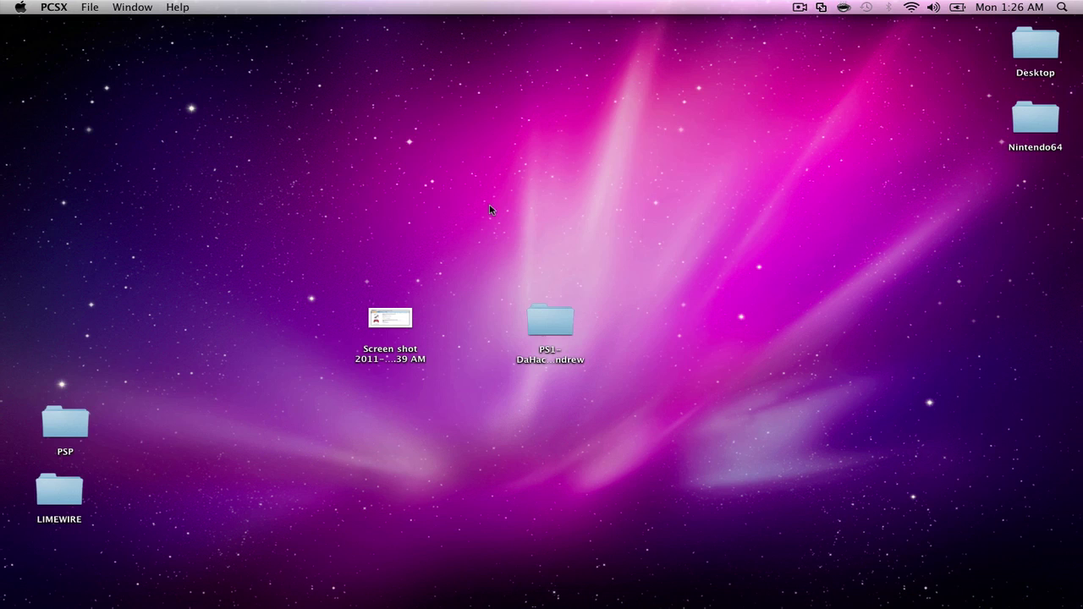
Run the PlayStation BIOS to view its main menu, adjust the emulation window, and close it.
left_click(88, 7)
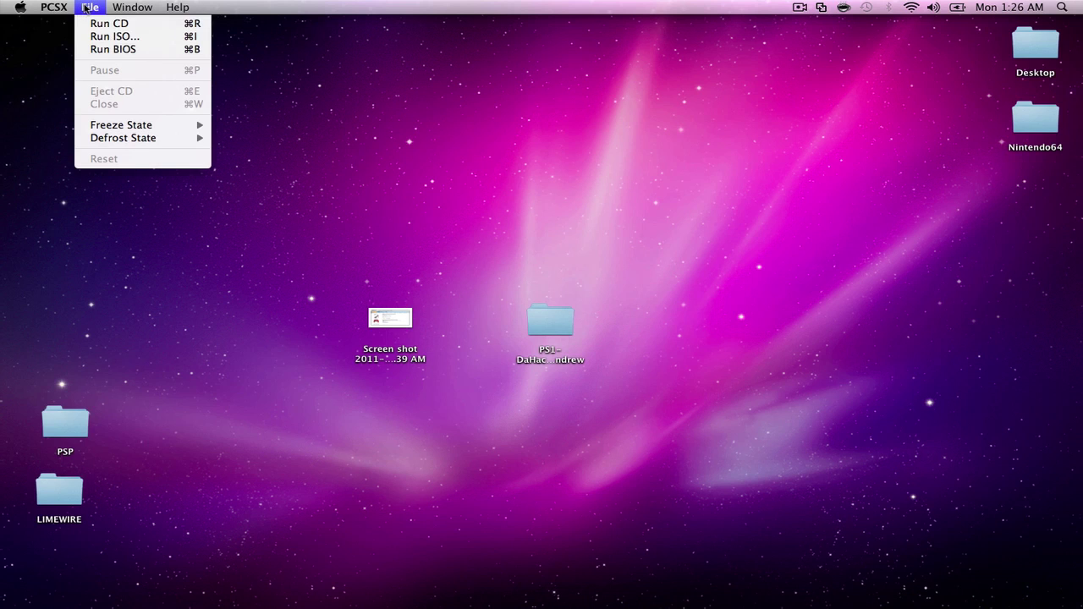
left_click(116, 49)
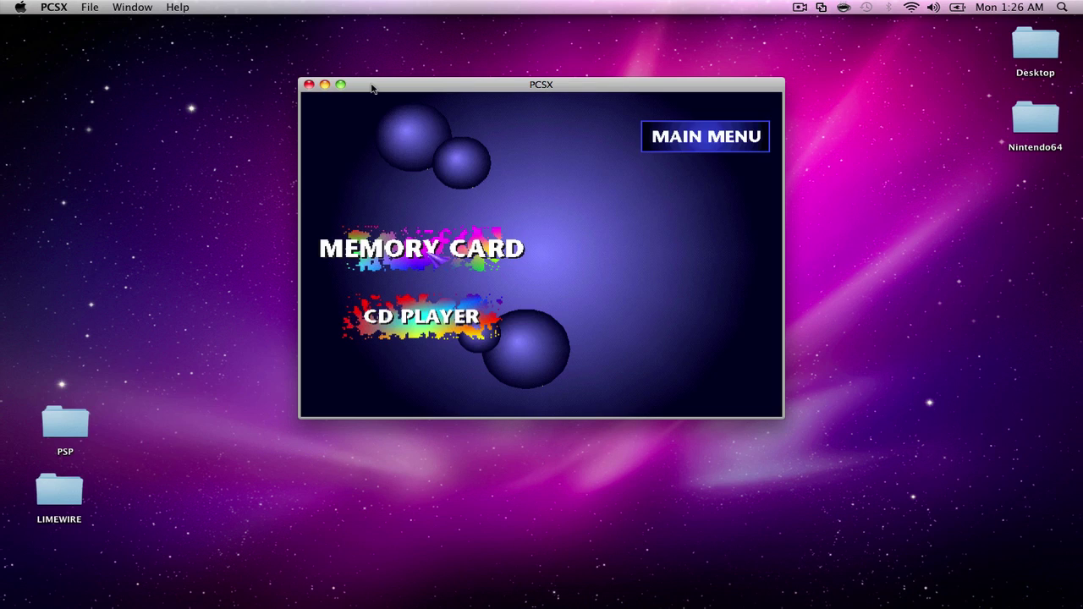
left_click_drag(379, 91, 230, 66)
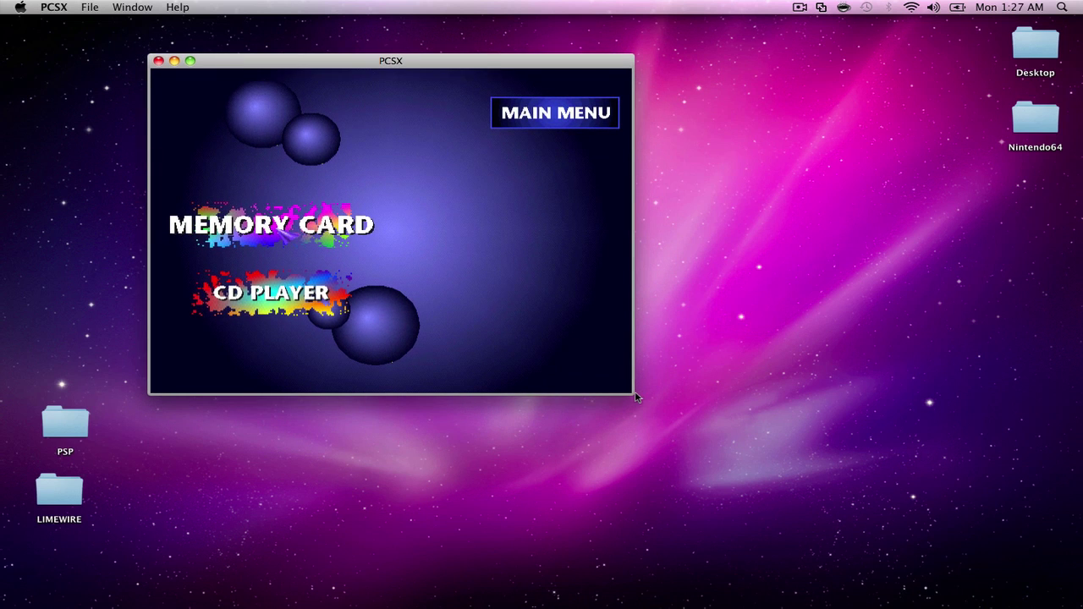
left_click_drag(635, 390, 561, 399)
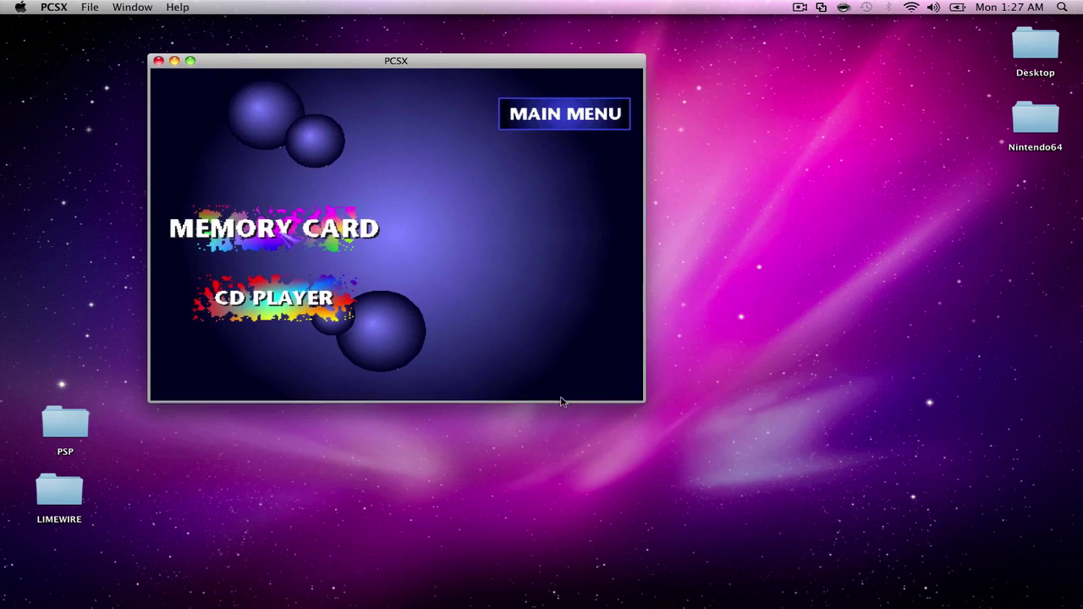
left_click_drag(229, 62, 291, 66)
left_click(93, 6)
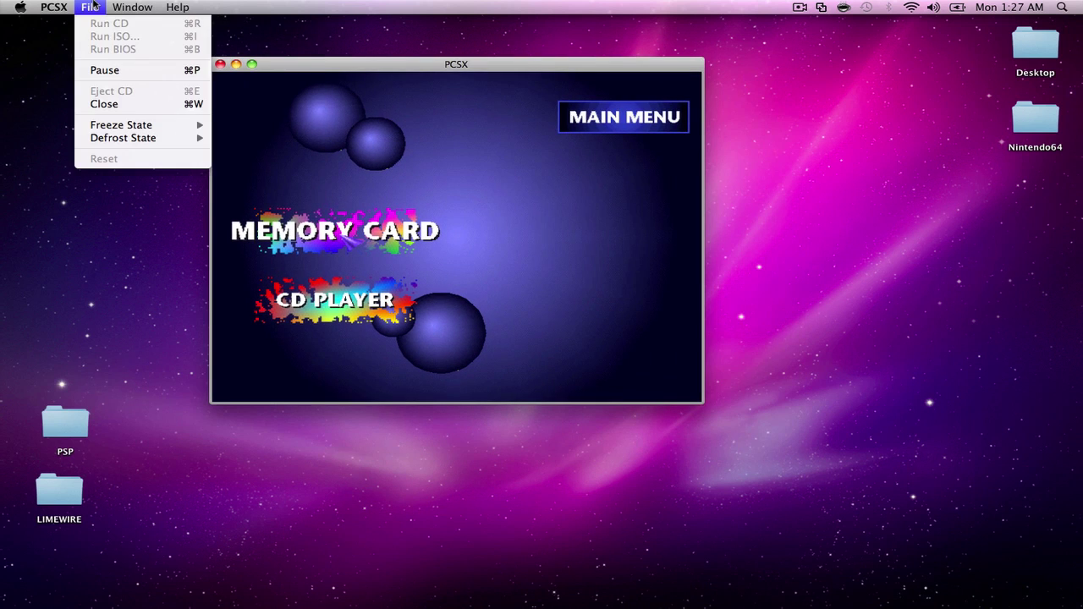
left_click(124, 105)
Run the disc image Metal Slug X.img from the extracted game folder inside Metal Slug X PS1.
left_click(90, 7)
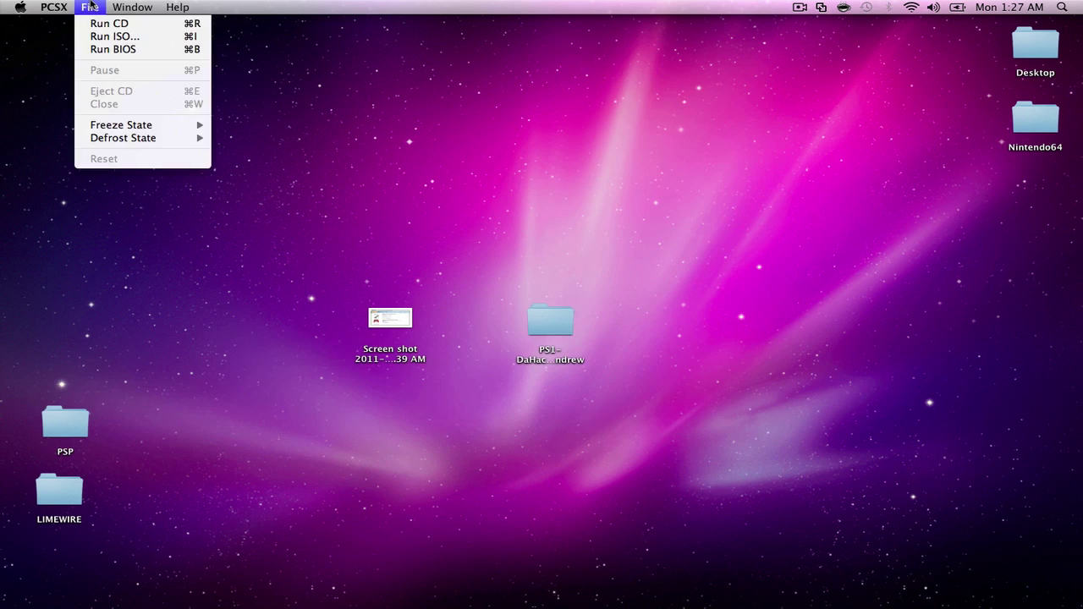
left_click(115, 37)
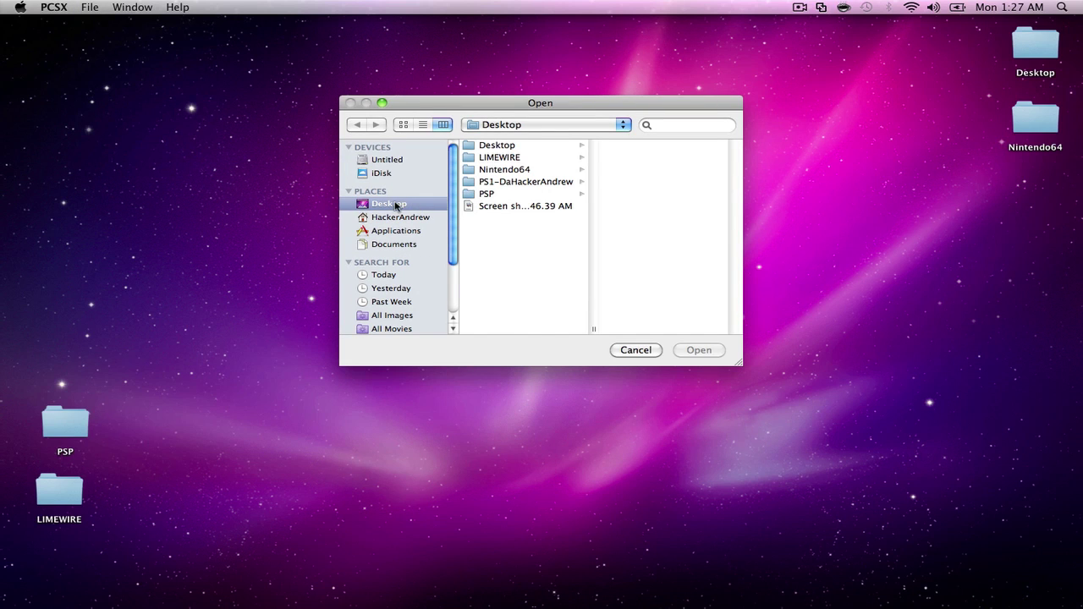
left_click(488, 182)
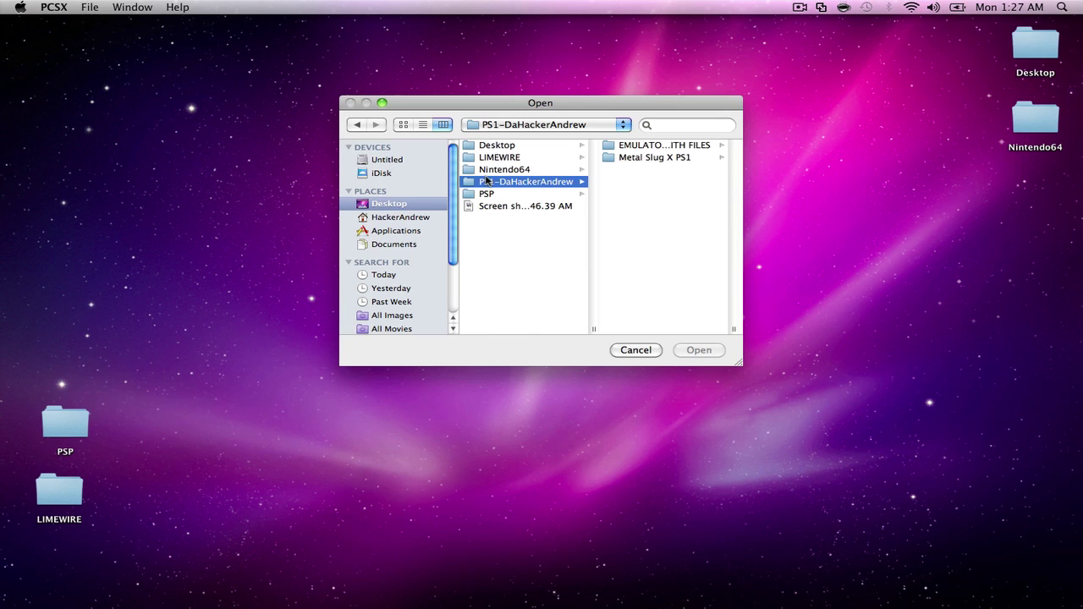
left_click(661, 161)
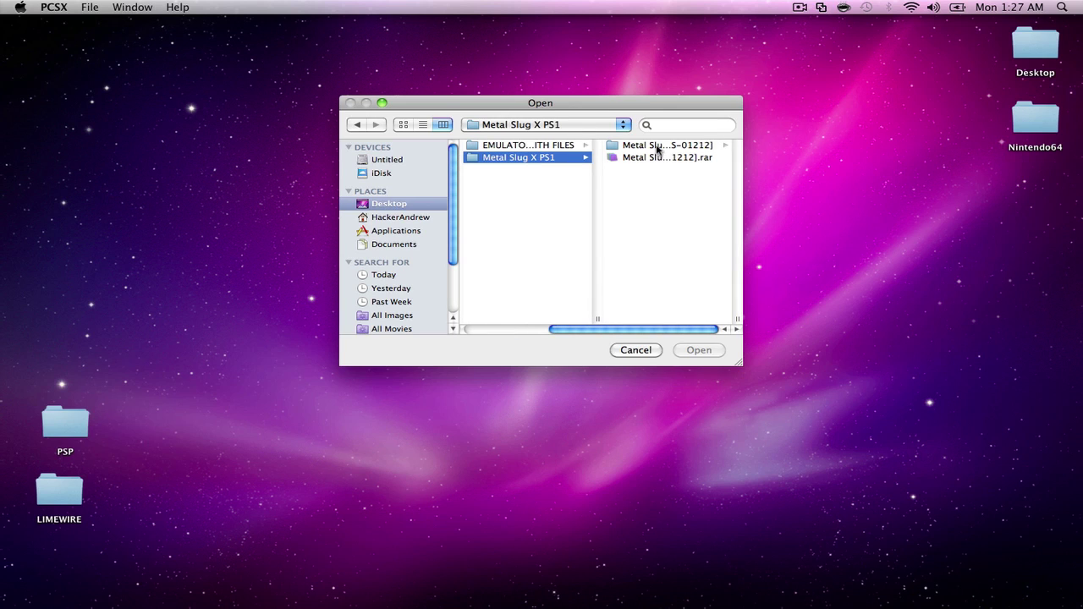
left_click(658, 146)
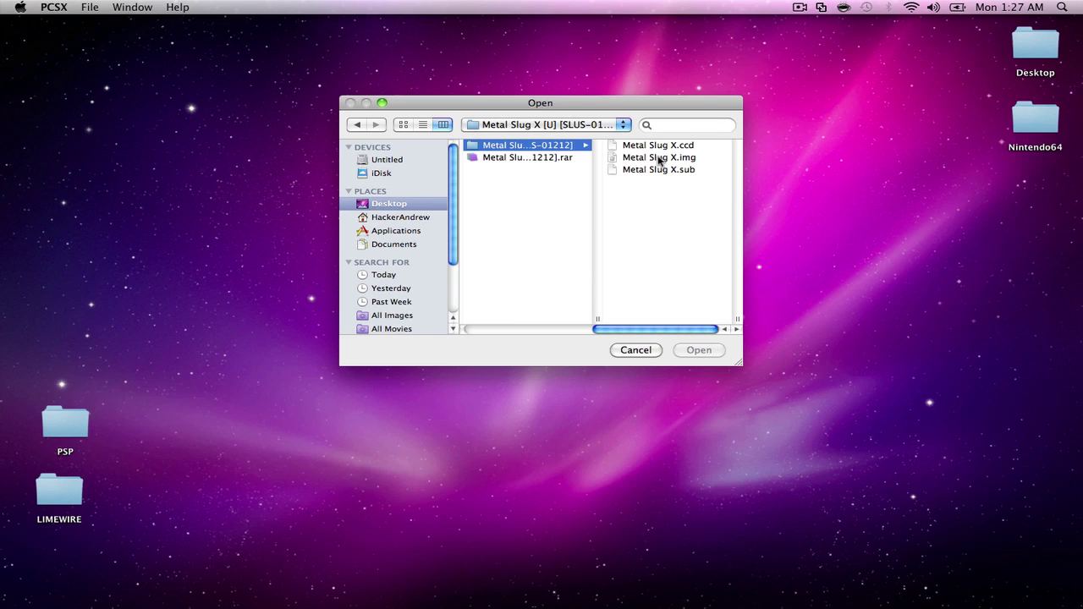
double_click(659, 158)
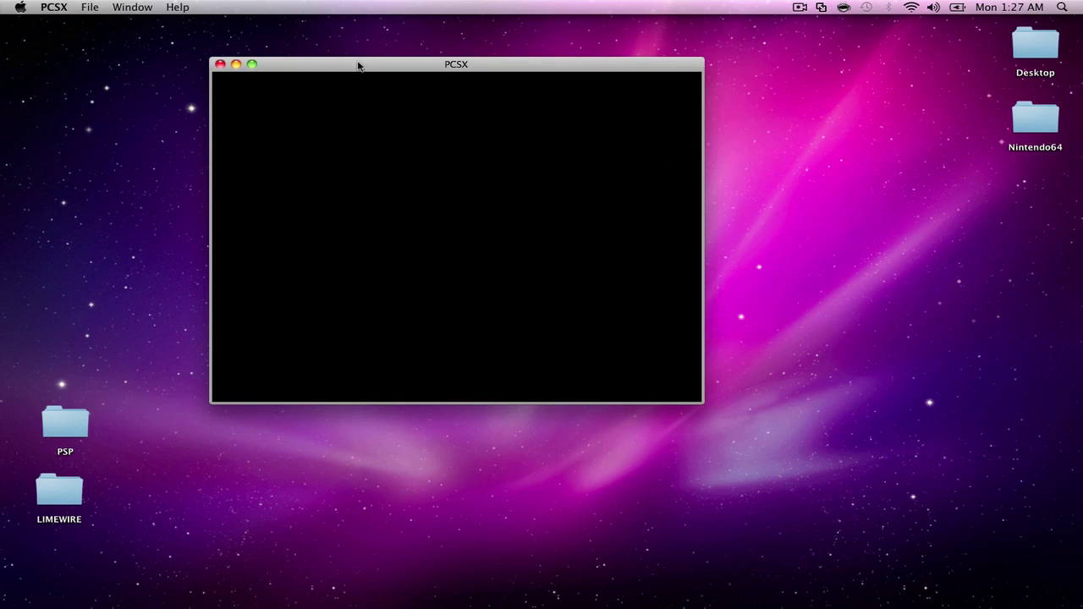
Move the game window aside and open the desktop screenshot showing the MadCatz PS3 wired gamepad.
left_click_drag(358, 65, 418, 133)
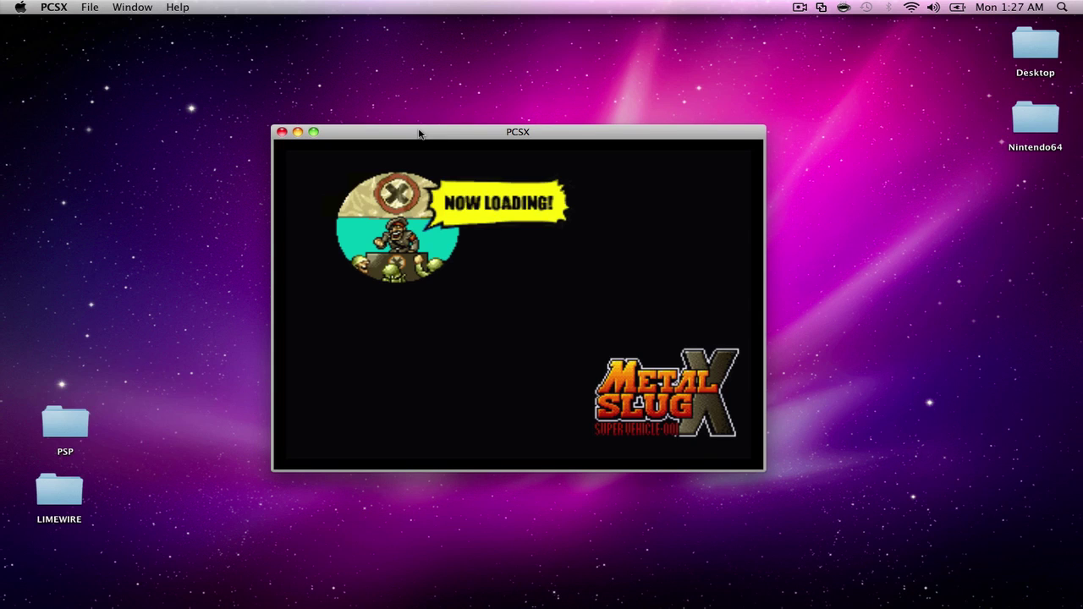
left_click_drag(419, 134, 558, 153)
double_click(376, 320)
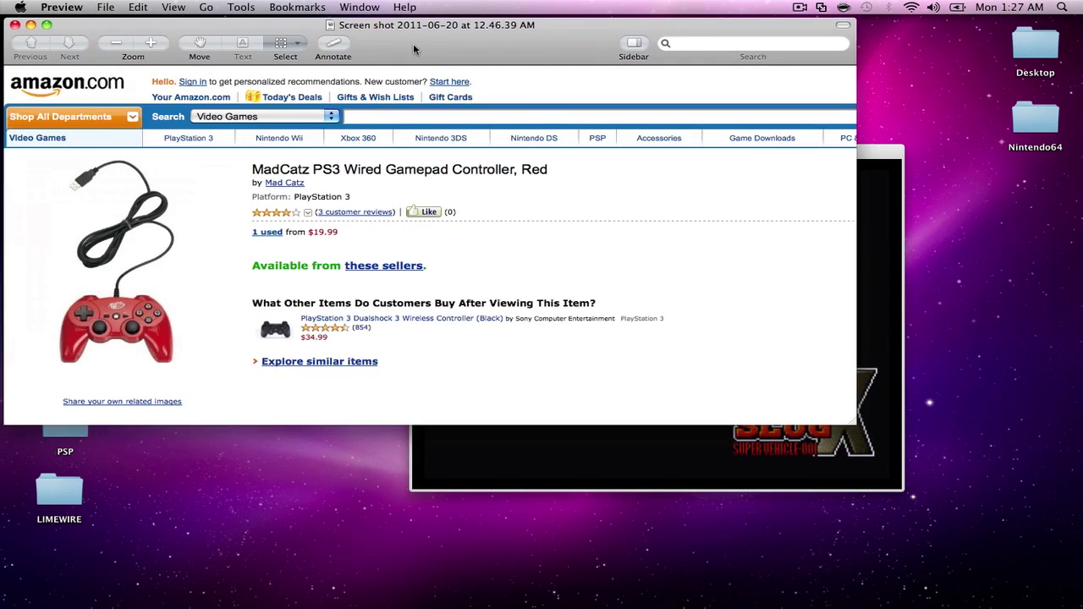
left_click_drag(413, 46, 426, 120)
Close the gamepad screenshot and enlarge the game window.
left_click_drag(878, 156, 633, 107)
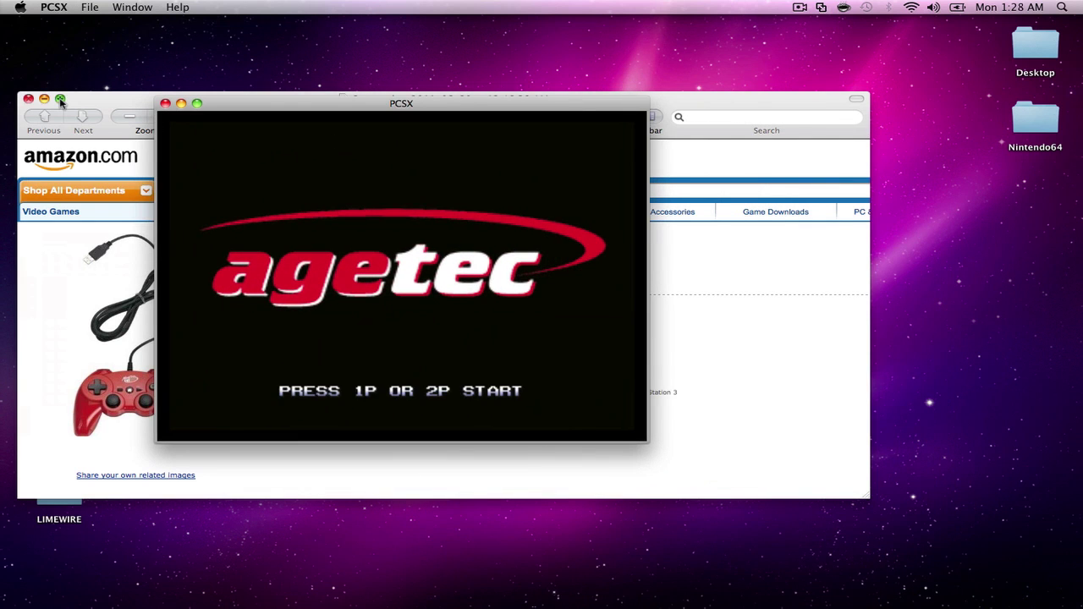
left_click(28, 99)
left_click(198, 102)
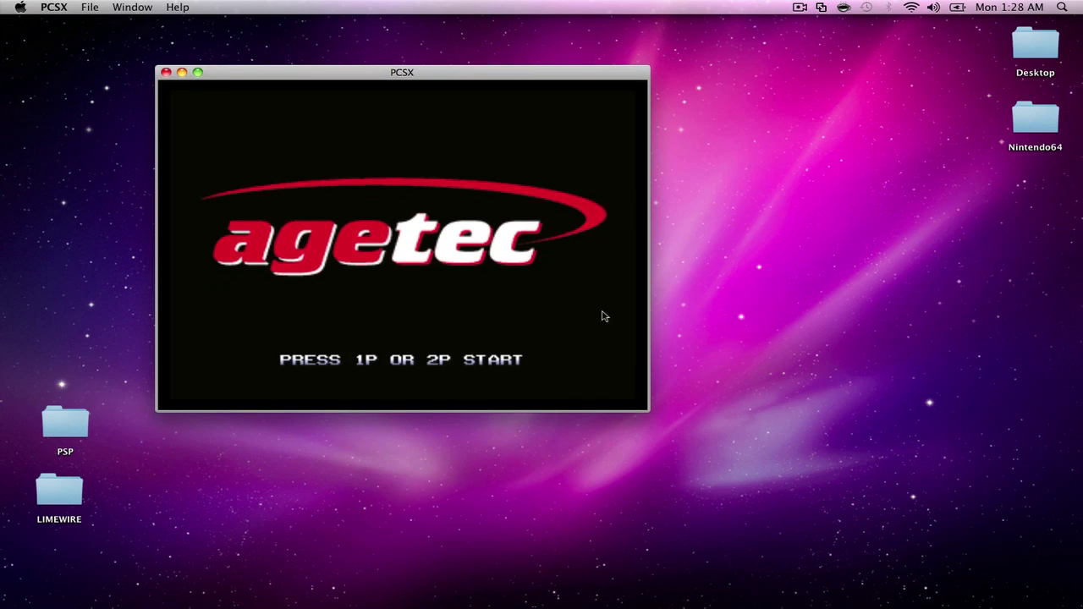
left_click_drag(653, 418, 749, 458)
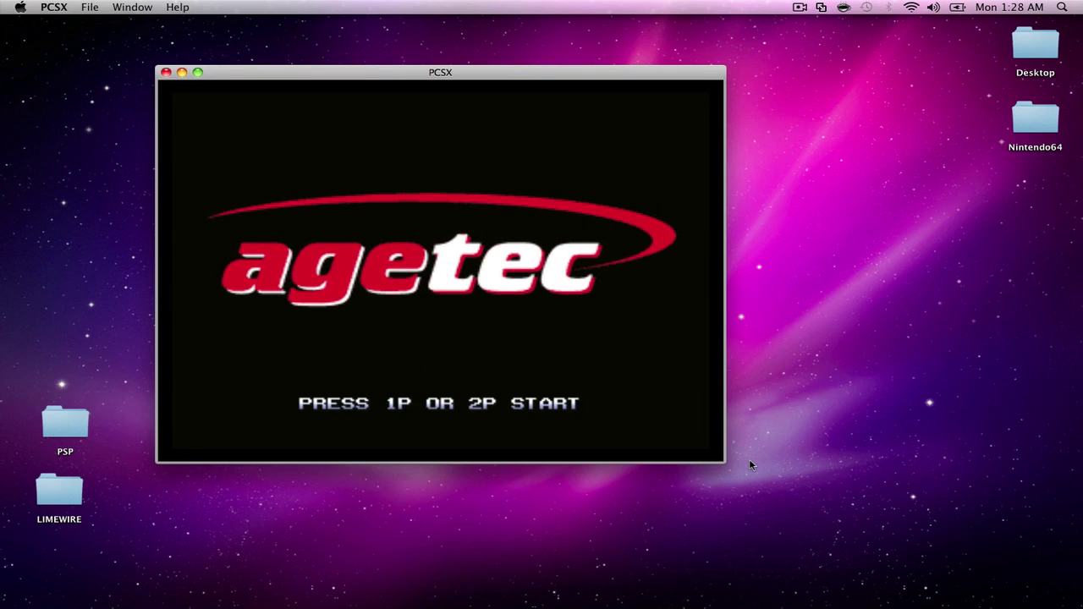
Choose Arcade Mission in the Metal Slug X main menu and confirm with Yes.
key("Down")
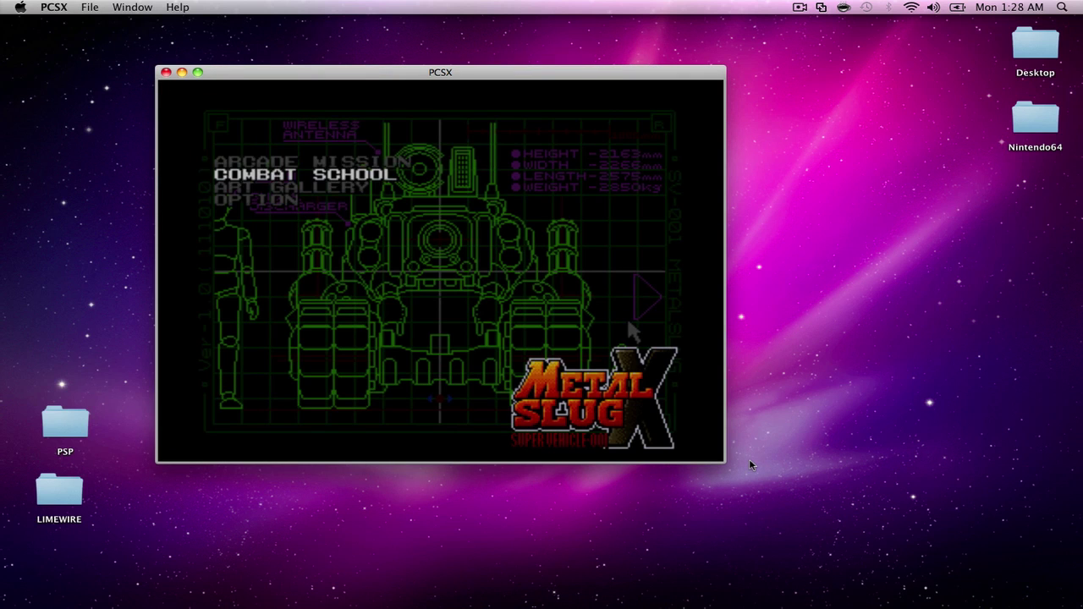
key("Up")
key("Up")
key("Up")
key("Up")
key("Up")
key("Return")
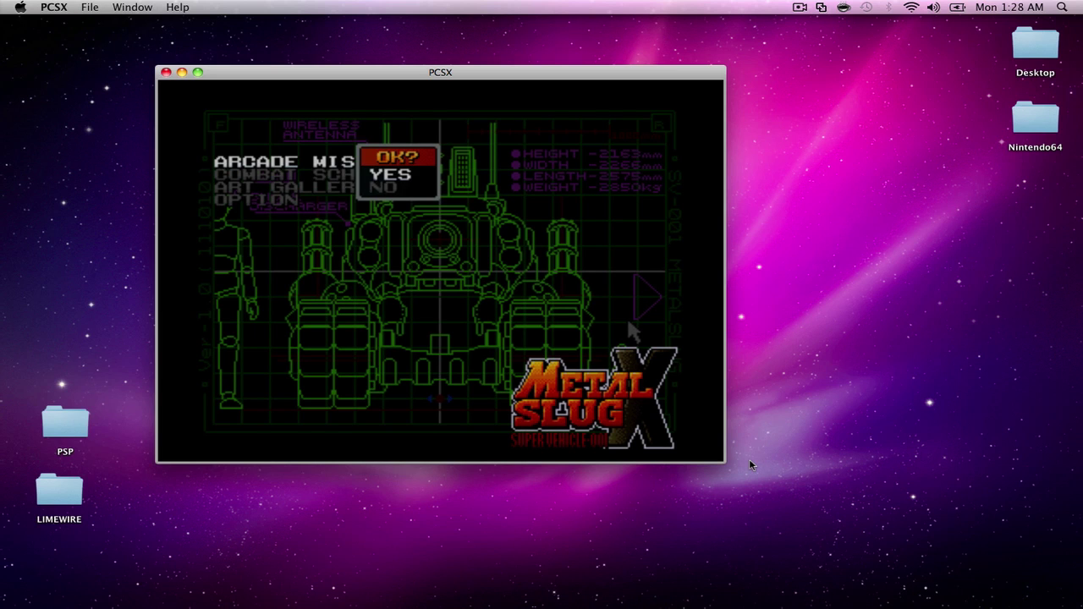
key("Return")
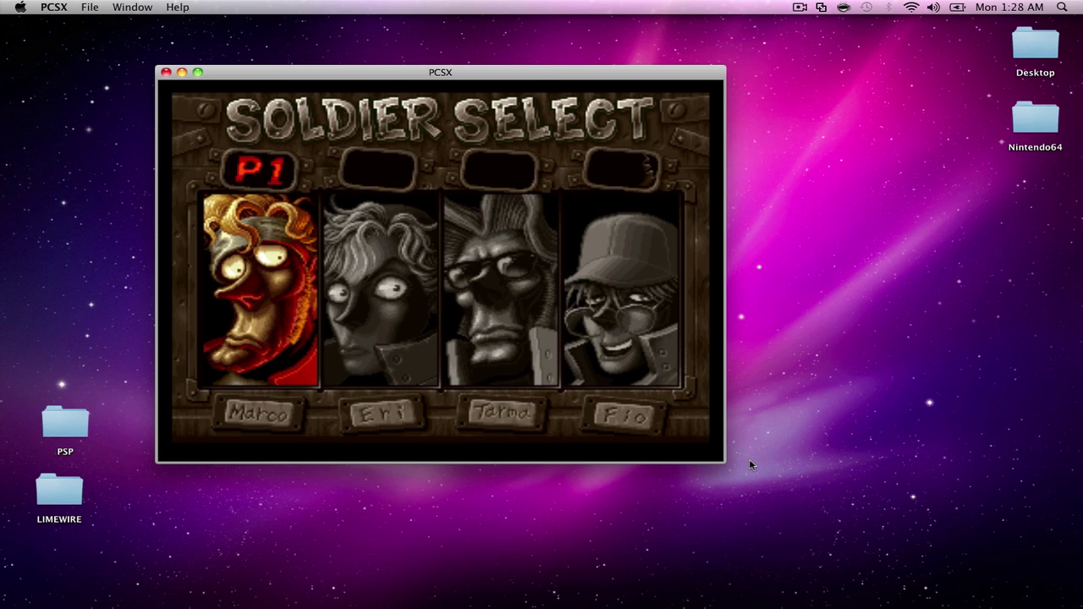
Move through the soldiers to Fio and back, and choose Marco to start the mission.
key("Right")
key("Right")
key("Right")
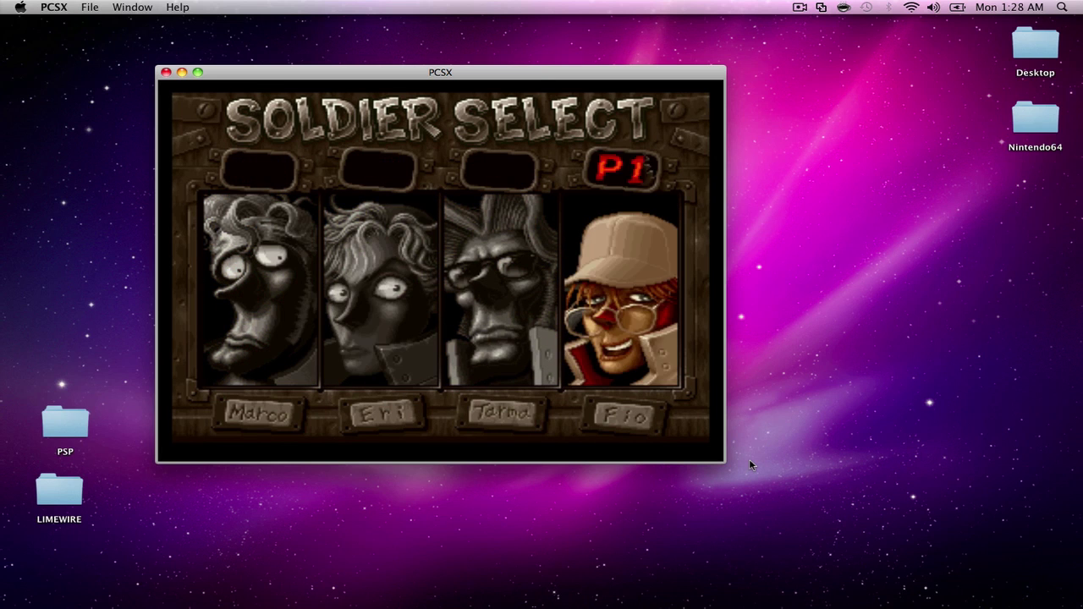
key("Left")
key("Left")
key("Left")
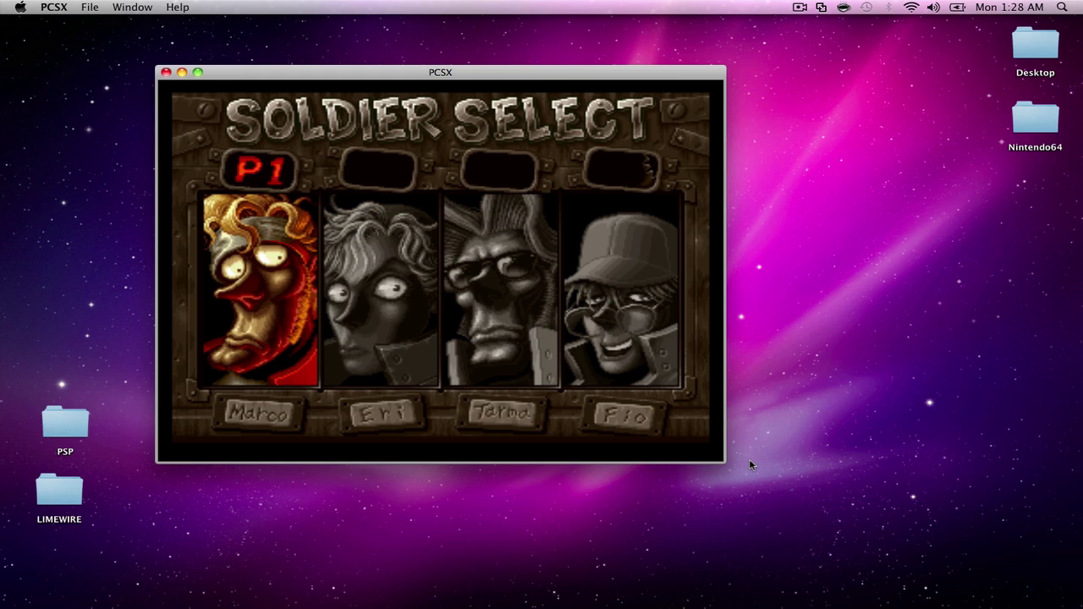
key("x")
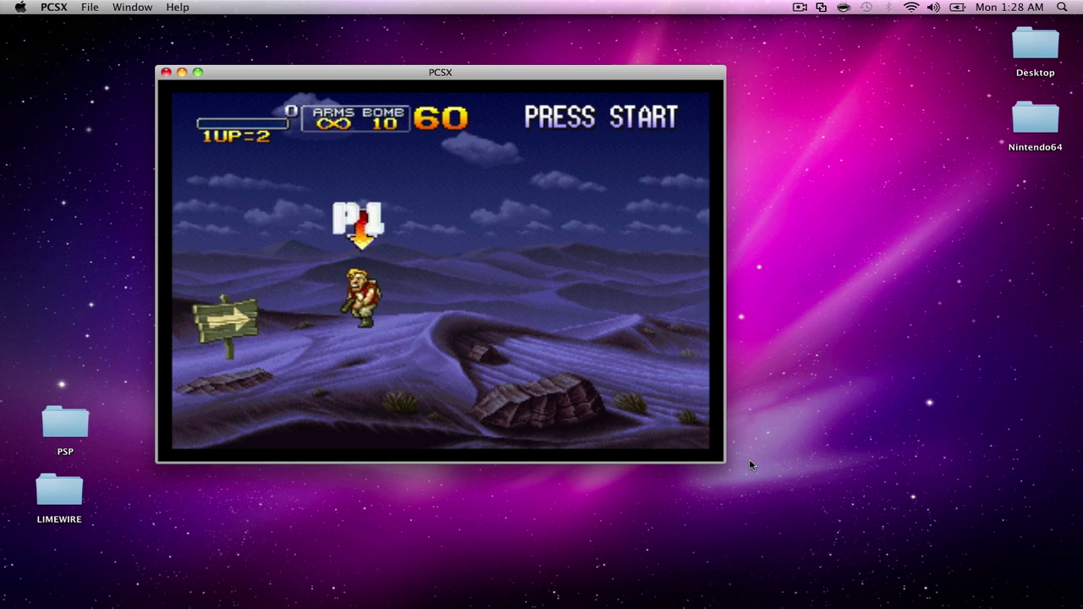
Run Marco across the desert dunes, shooting the soldiers on the way to the wooden fruit cart.
key("Right")
key("Right")
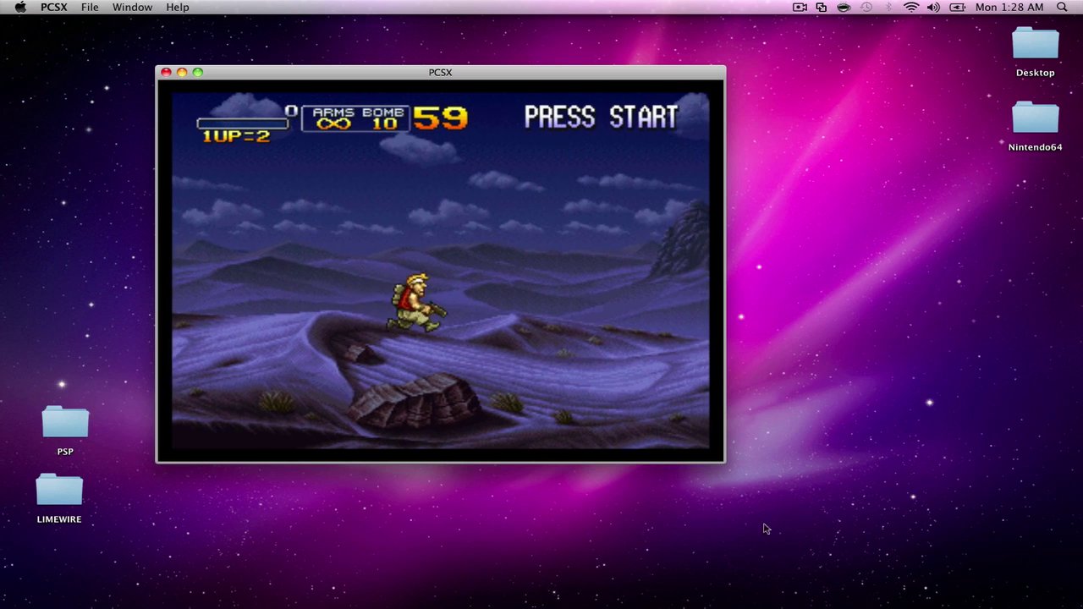
key("s")
key("s")
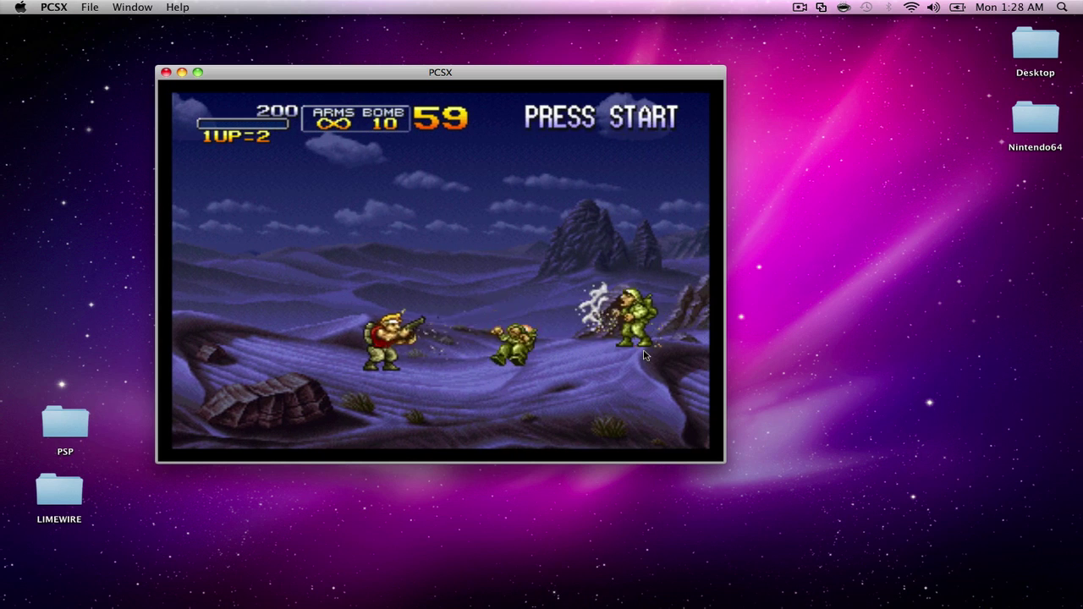
key("Right")
key("x")
key("Right")
key("s")
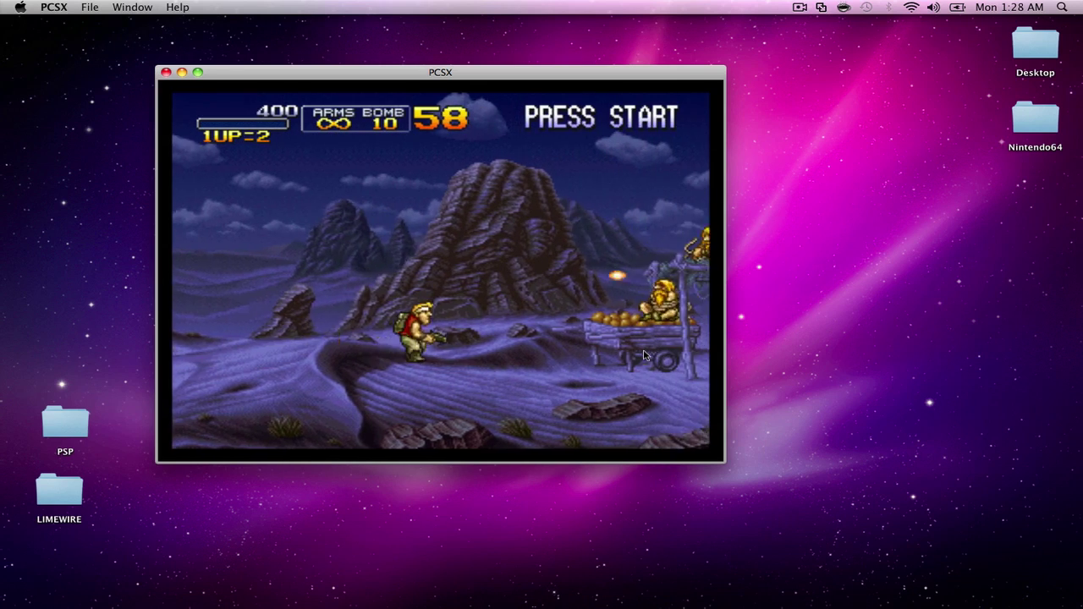
Throw two grenades ahead and attack around the fruit cart to free the two bound prisoners.
key("d")
key("d")
key("Right")
key("s")
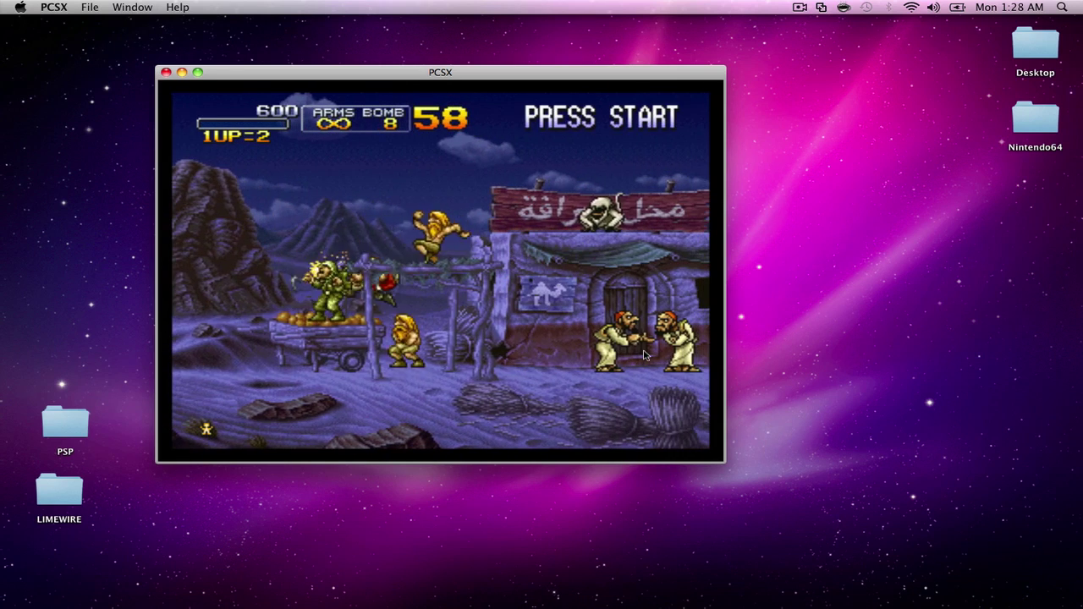
Collect the H weapon pickup dropped by the freed prisoners beside the cart.
key("Right")
key("Right")
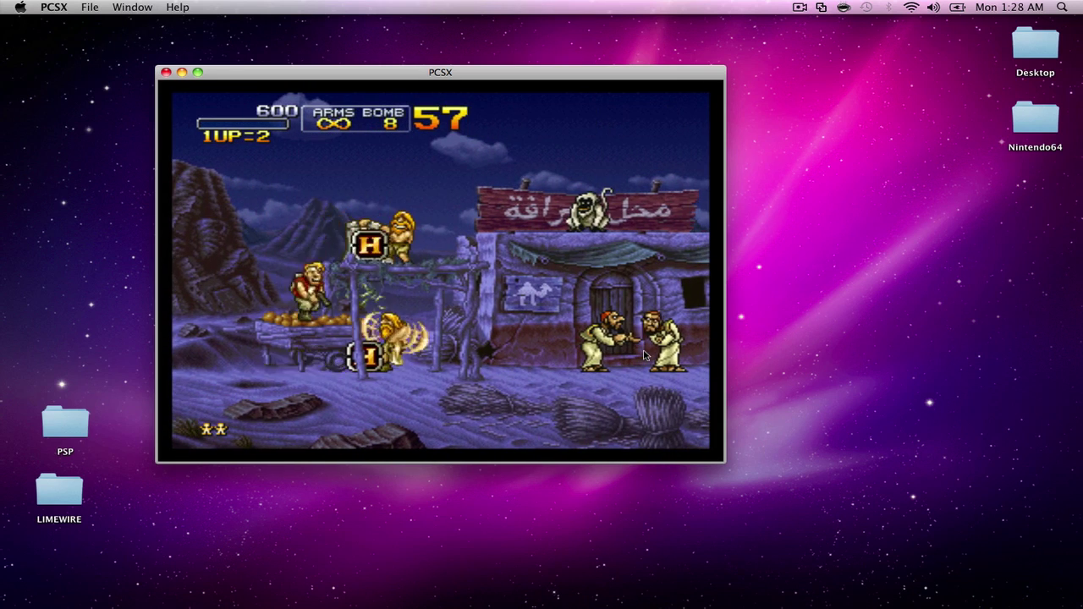
key("s")
key("Right")
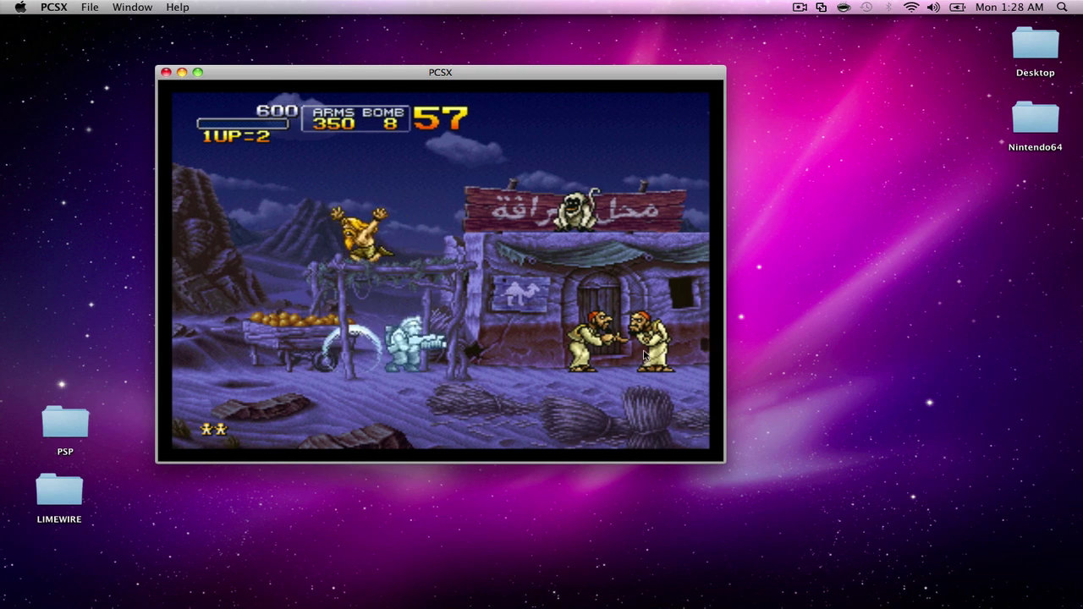
Jump up over the wooden trellis and continue past the shop with the monkey on its sign.
key("Left")
key("d")
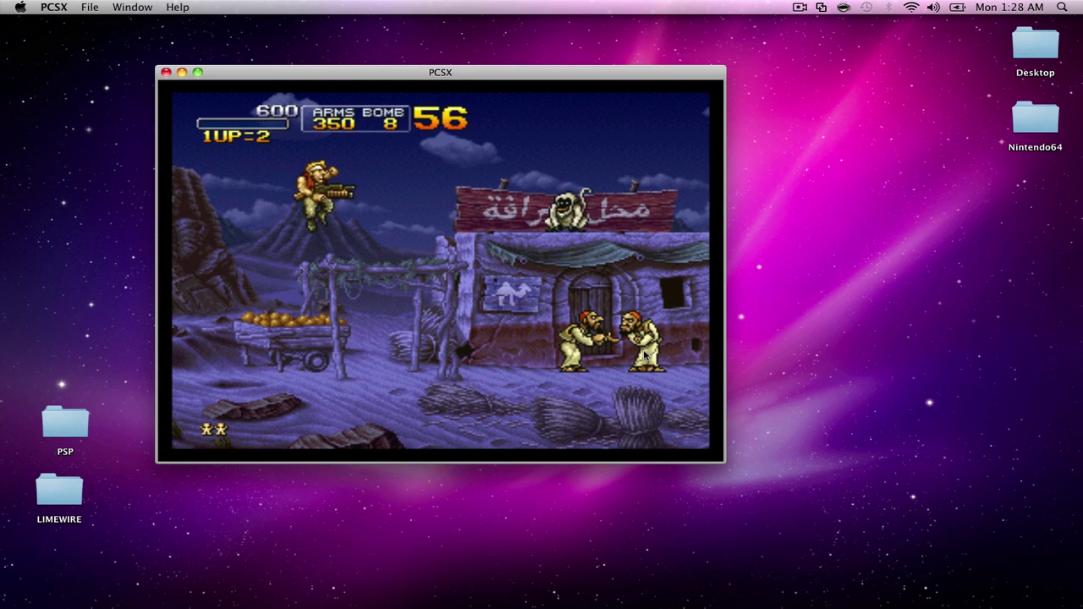
key("Right")
key("d")
key("Right")
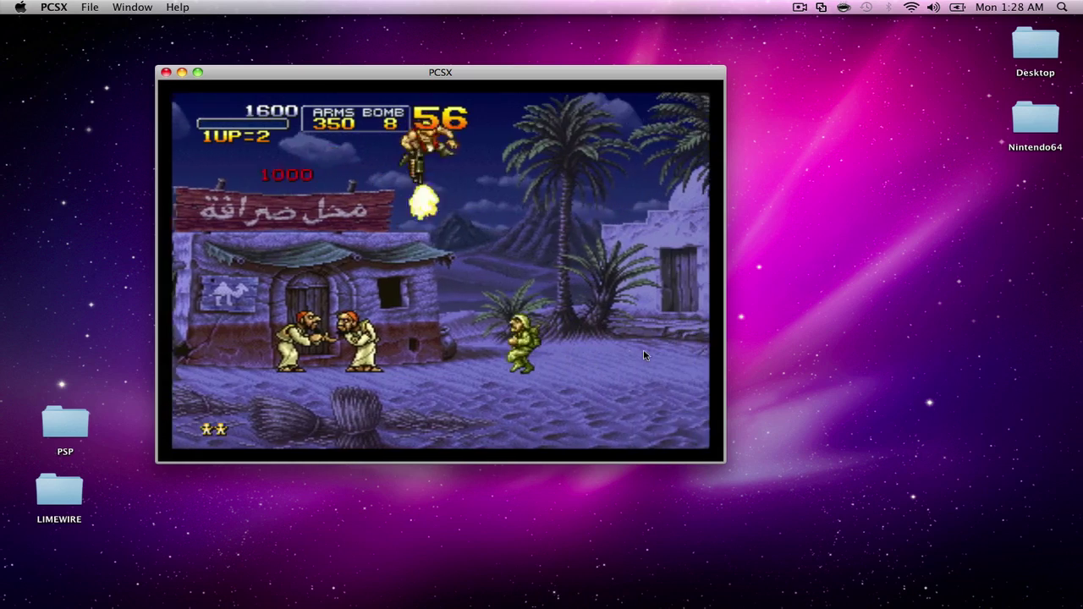
Advance along the palm-lined village street, firing the machine gun at the soldiers.
key("s")
key("Right")
key("s")
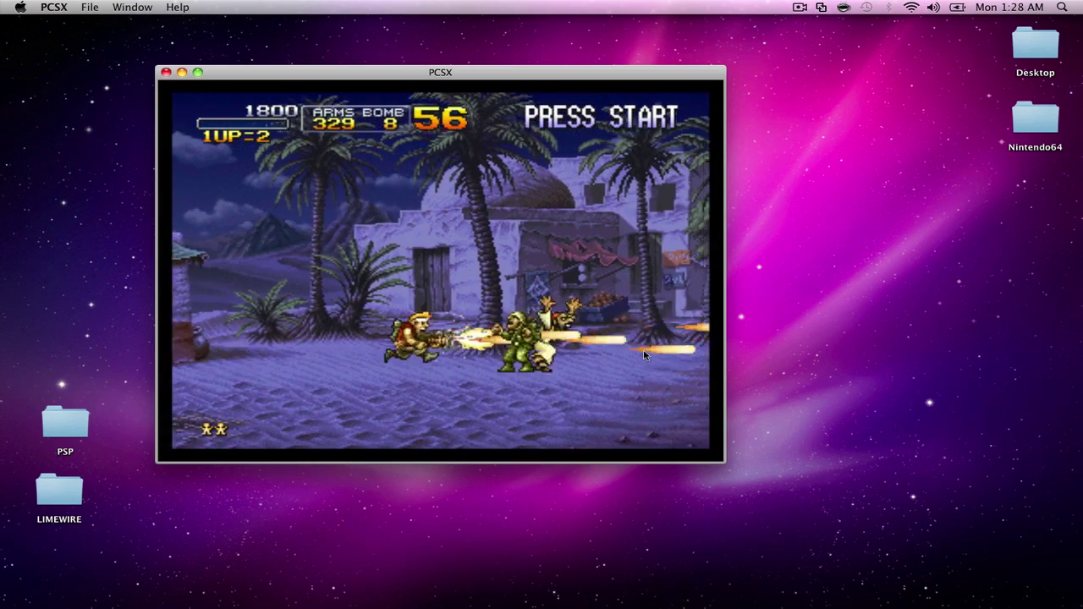
Back away from the half-track truck, throw four grenades and fire at it and its soldiers.
key("Left")
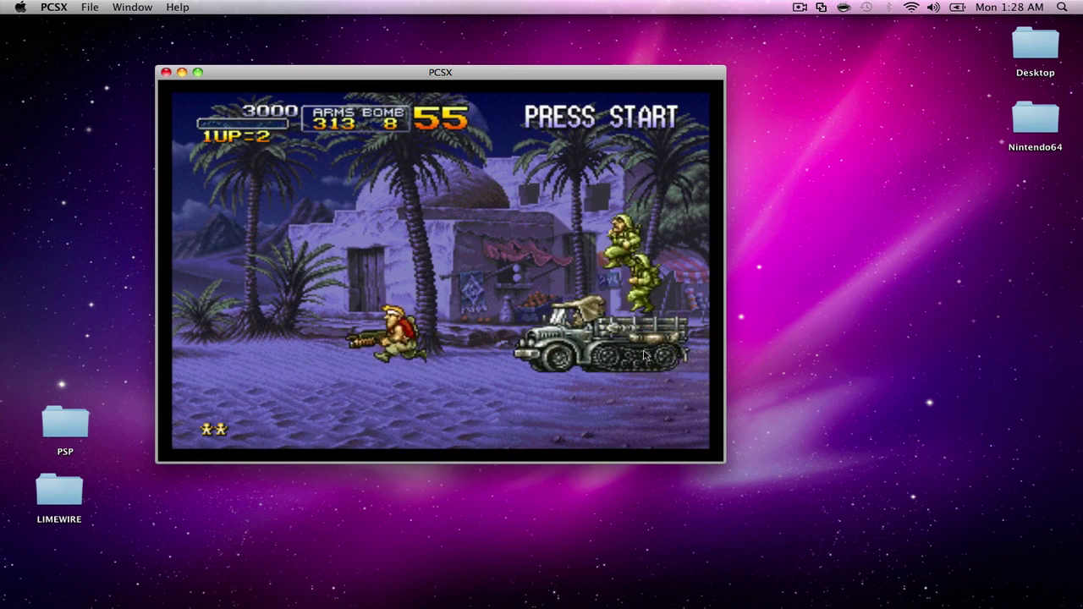
key("x")
key("x")
key("x")
key("x")
key("s")
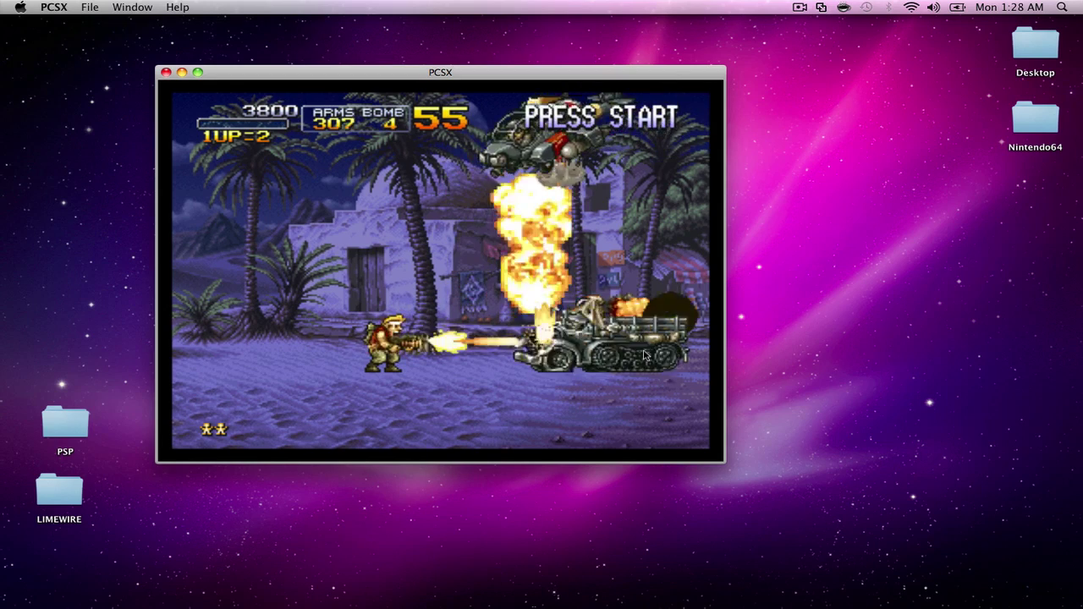
Aim upward and fire the machine gun at the attacking helicopters, moving back underneath them.
key("Up")
key("s")
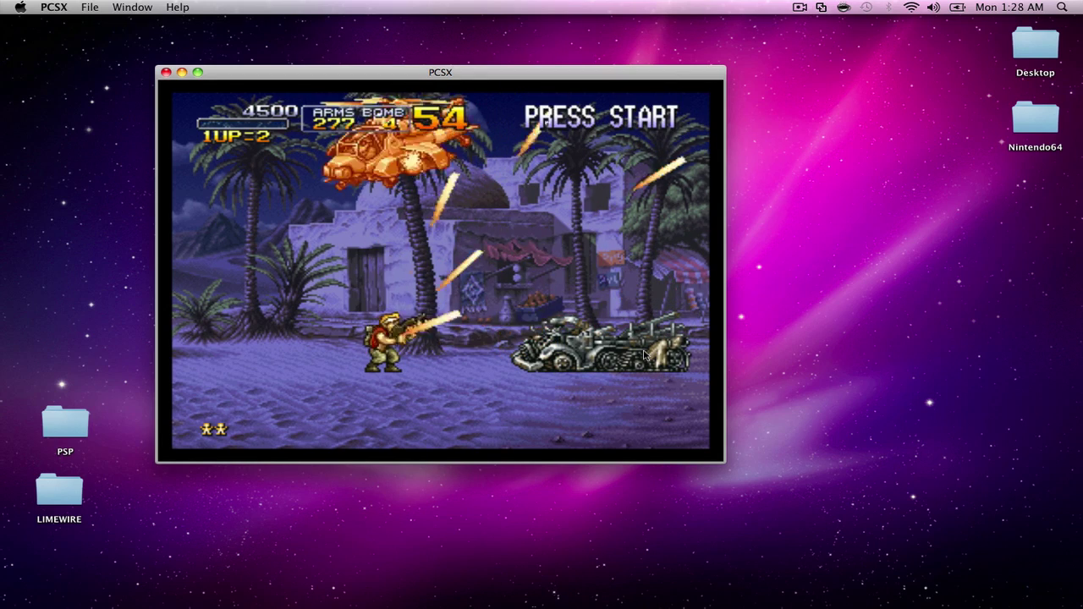
key("Up")
key("Left")
key("Left")
key("Up")
key("s")
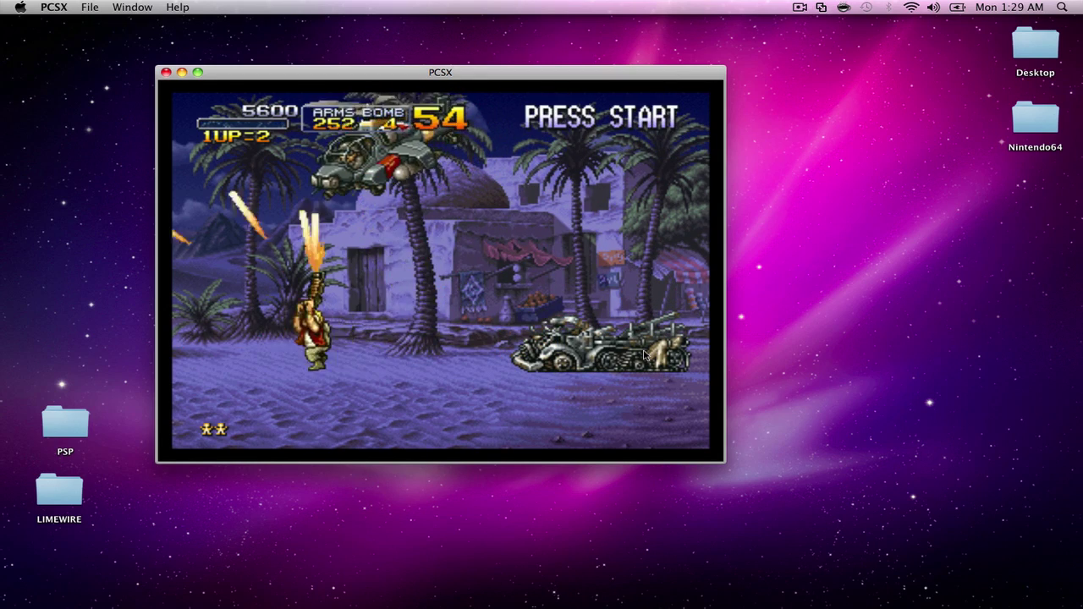